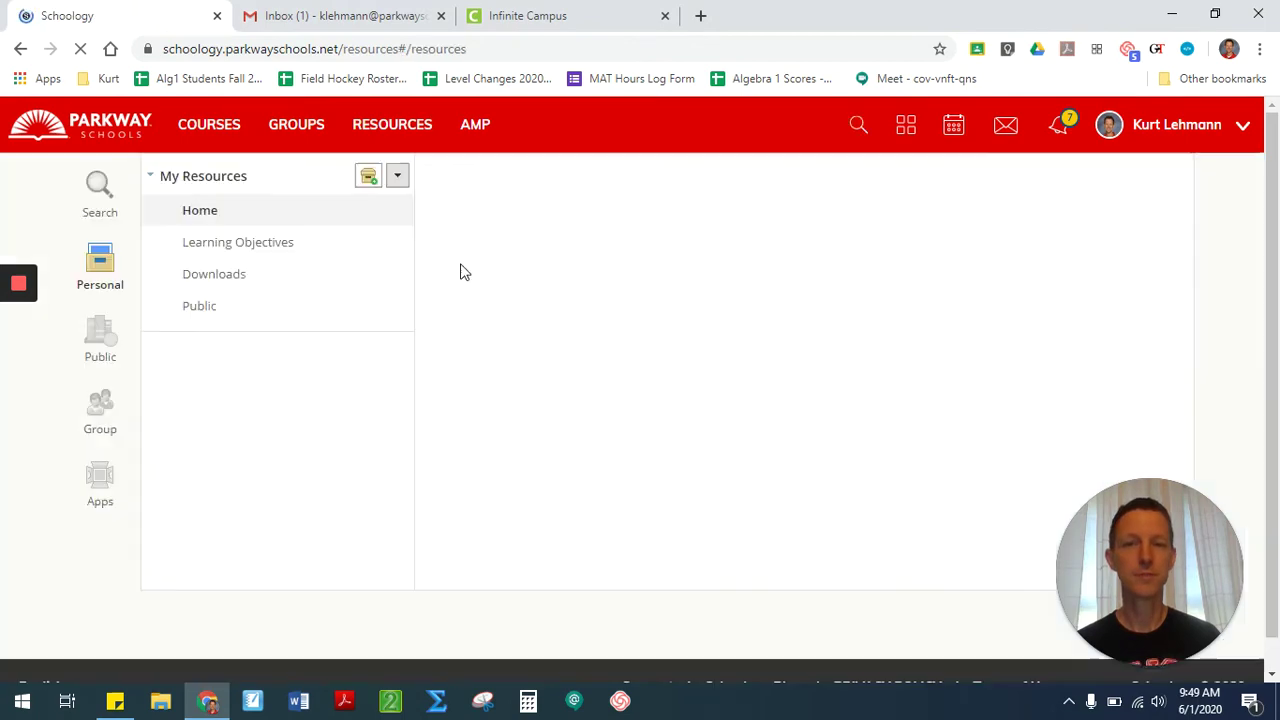
Open the Practice Graphing assessment from the personal resources and show its questions
{"action": "scroll", "coordinate": [631, 325], "scroll_direction": "down", "scroll_amount": 1}
{"action": "scroll", "coordinate": [631, 330], "scroll_direction": "down", "scroll_amount": 1}
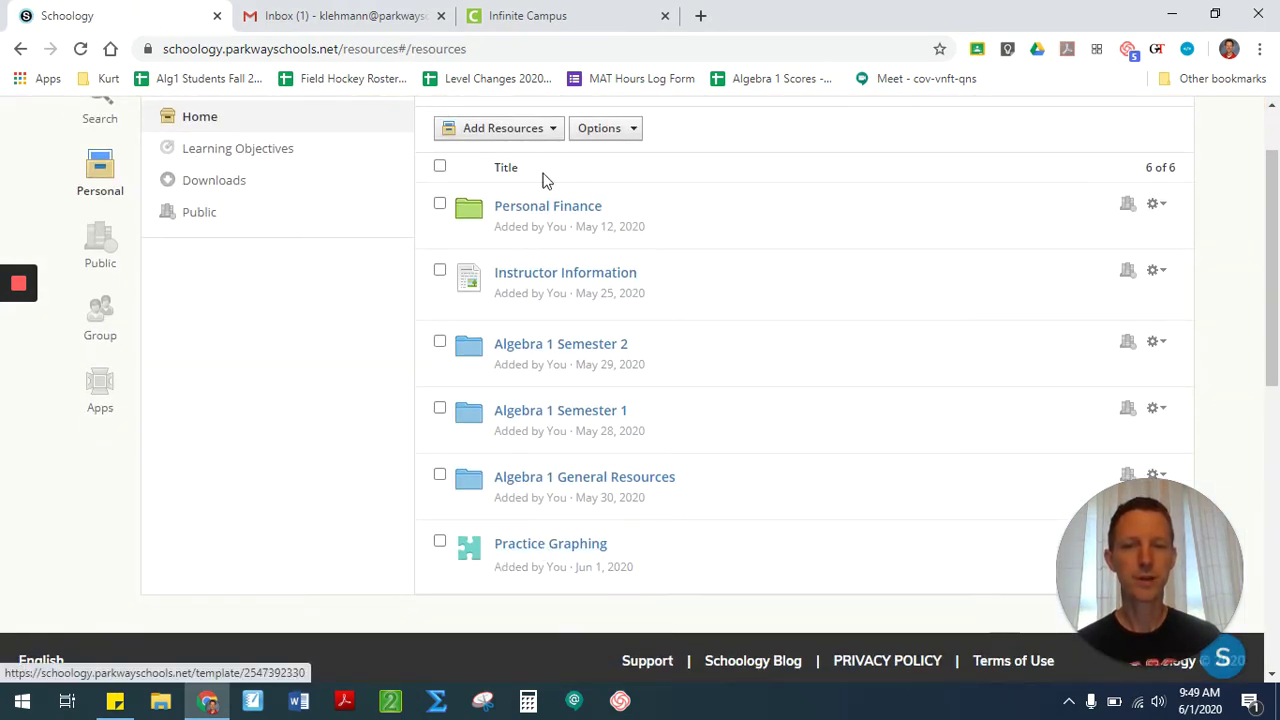
{"action": "left_click", "coordinate": [550, 134]}
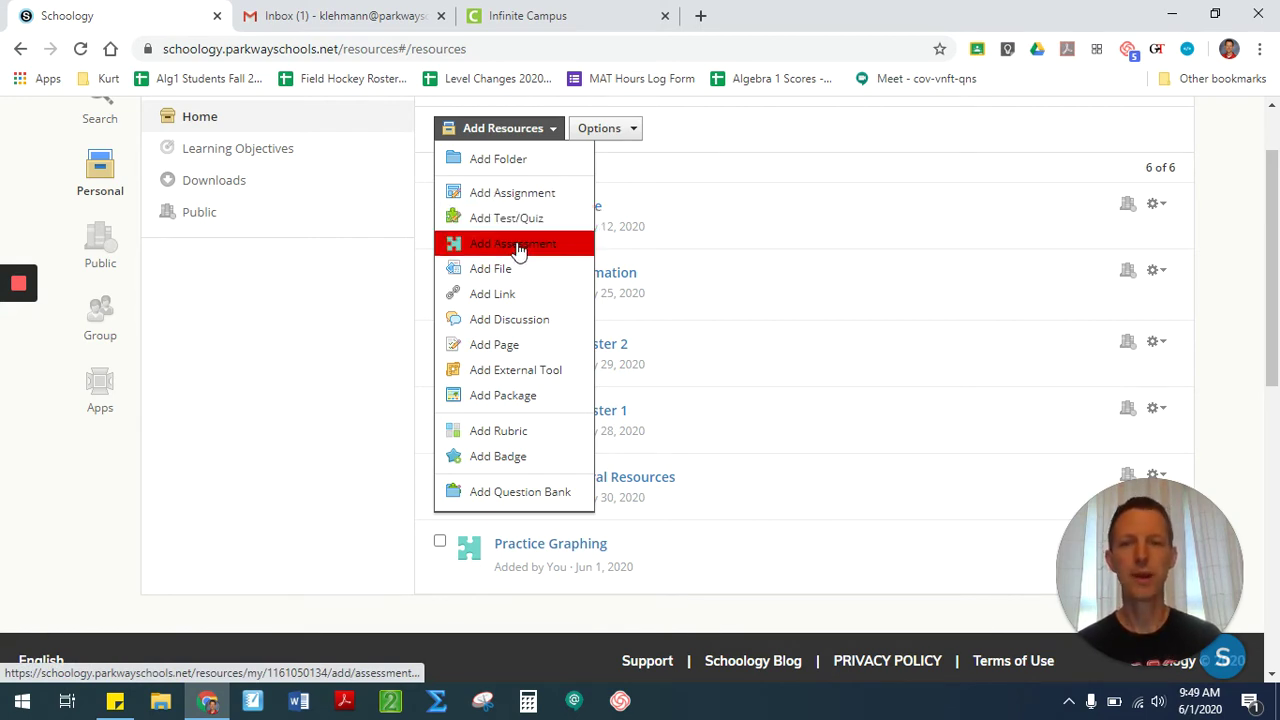
{"action": "left_click", "coordinate": [551, 547]}
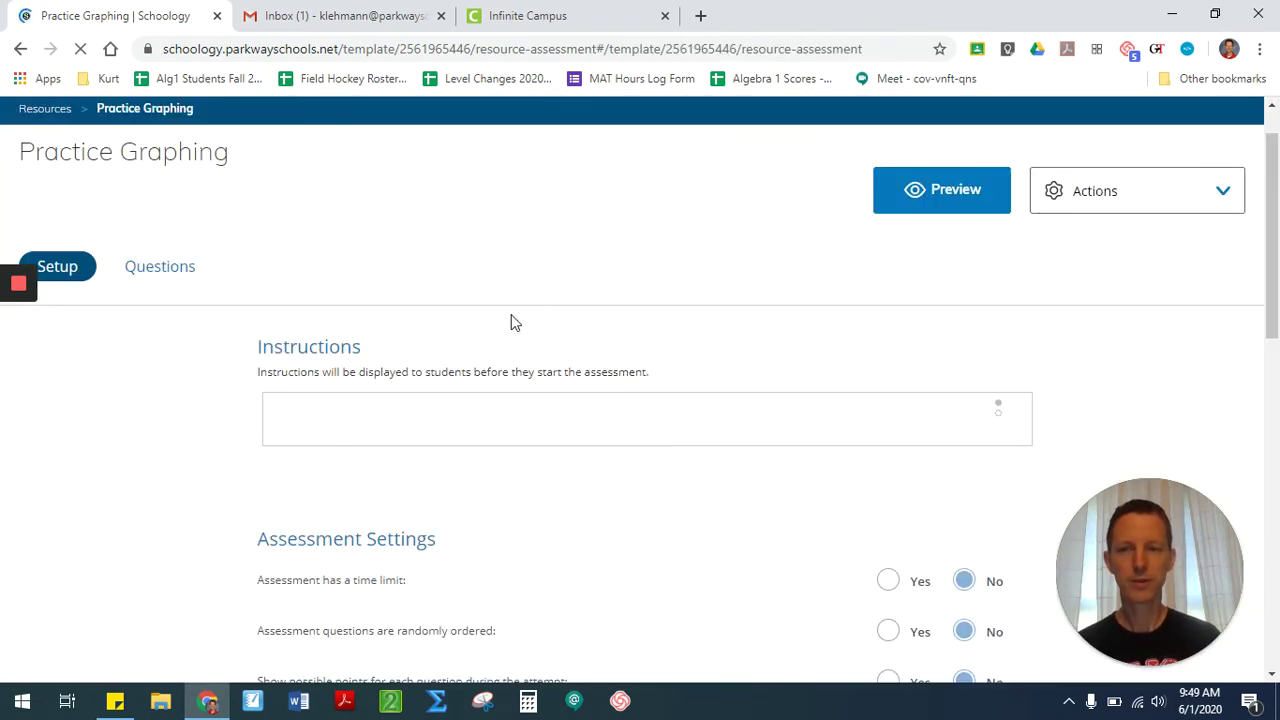
{"action": "left_click", "coordinate": [160, 268]}
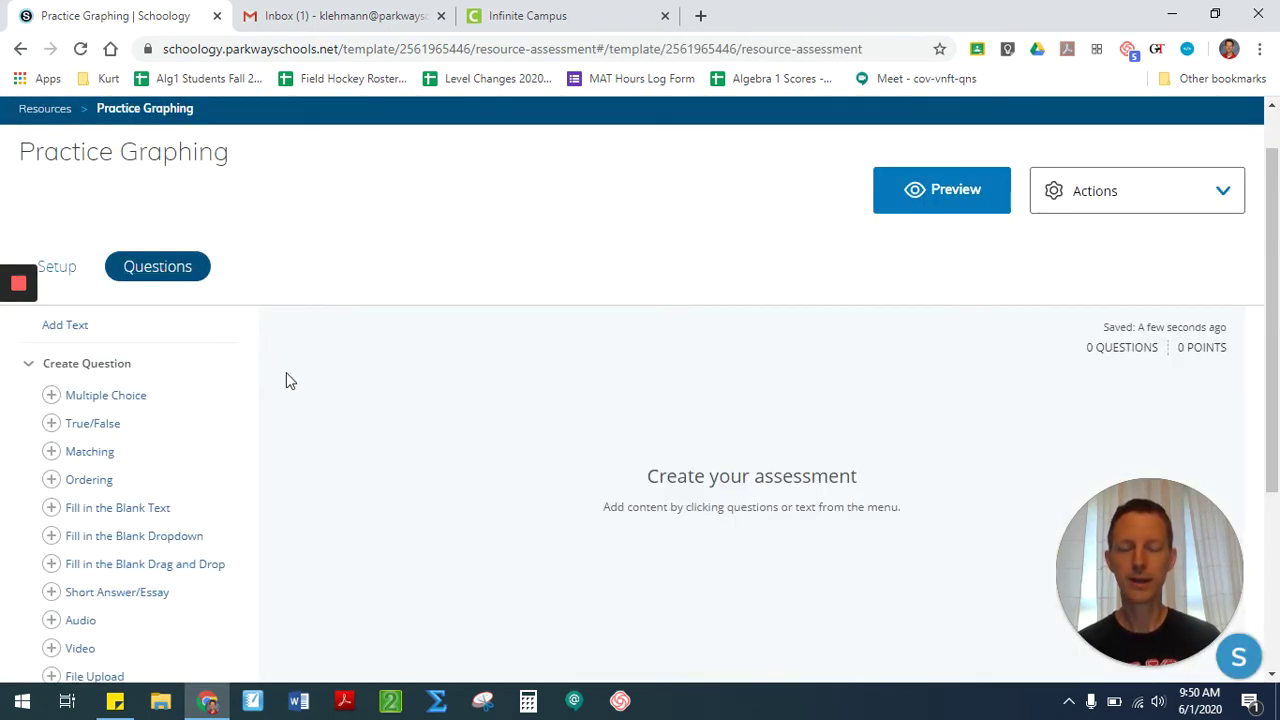
Create a new Highlight Image question in the Practice Graphing assessment
{"action": "scroll", "coordinate": [195, 409], "scroll_direction": "down", "scroll_amount": 1}
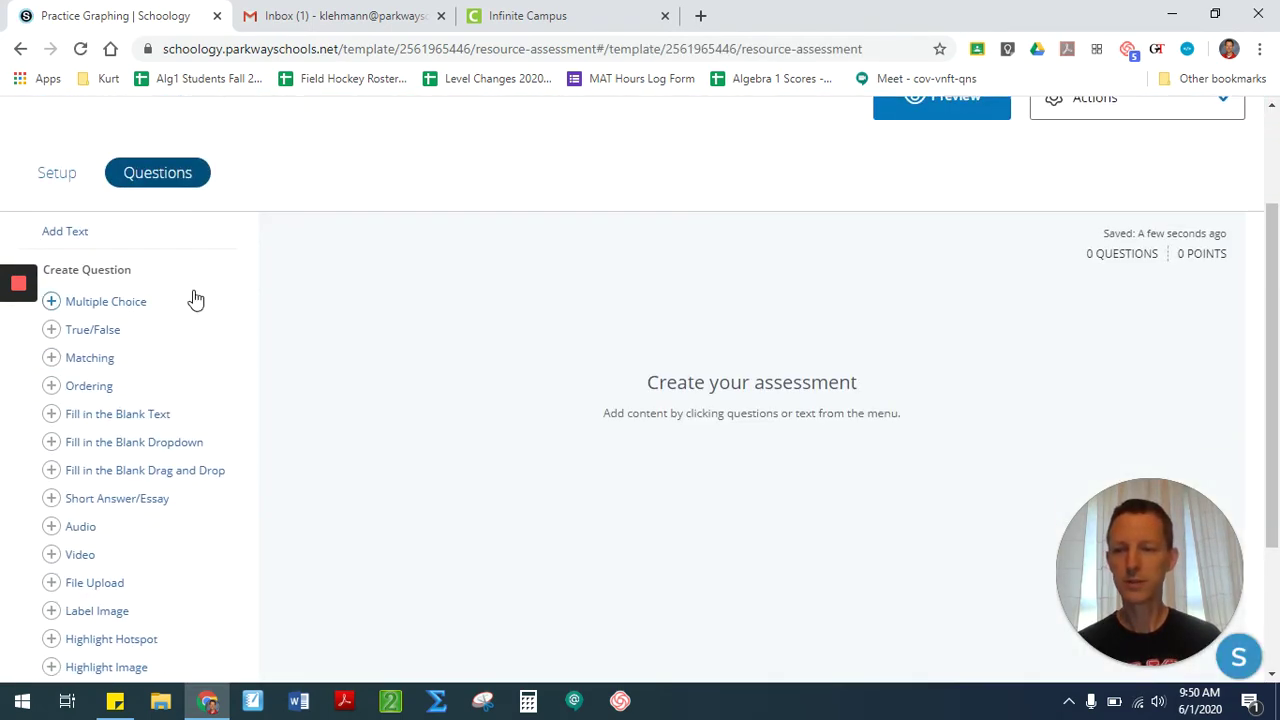
{"action": "scroll", "coordinate": [196, 285], "scroll_direction": "down", "scroll_amount": 1}
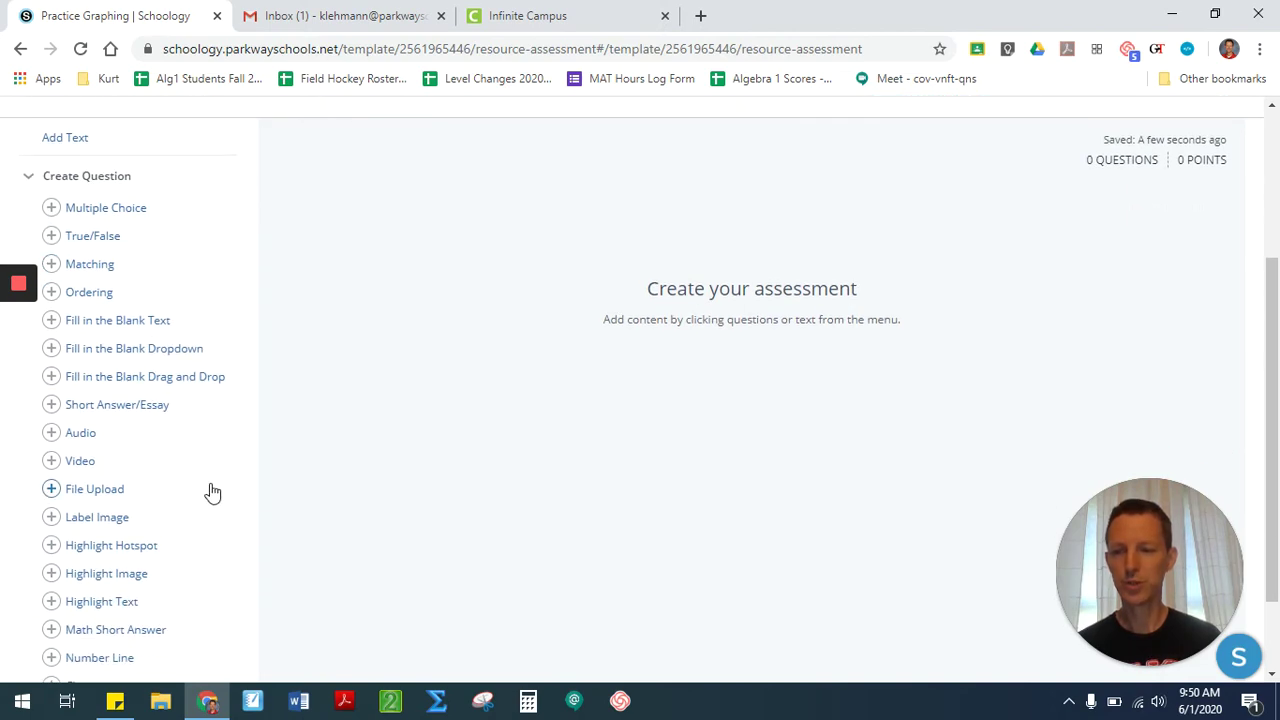
{"action": "scroll", "coordinate": [190, 500], "scroll_direction": "down", "scroll_amount": 1}
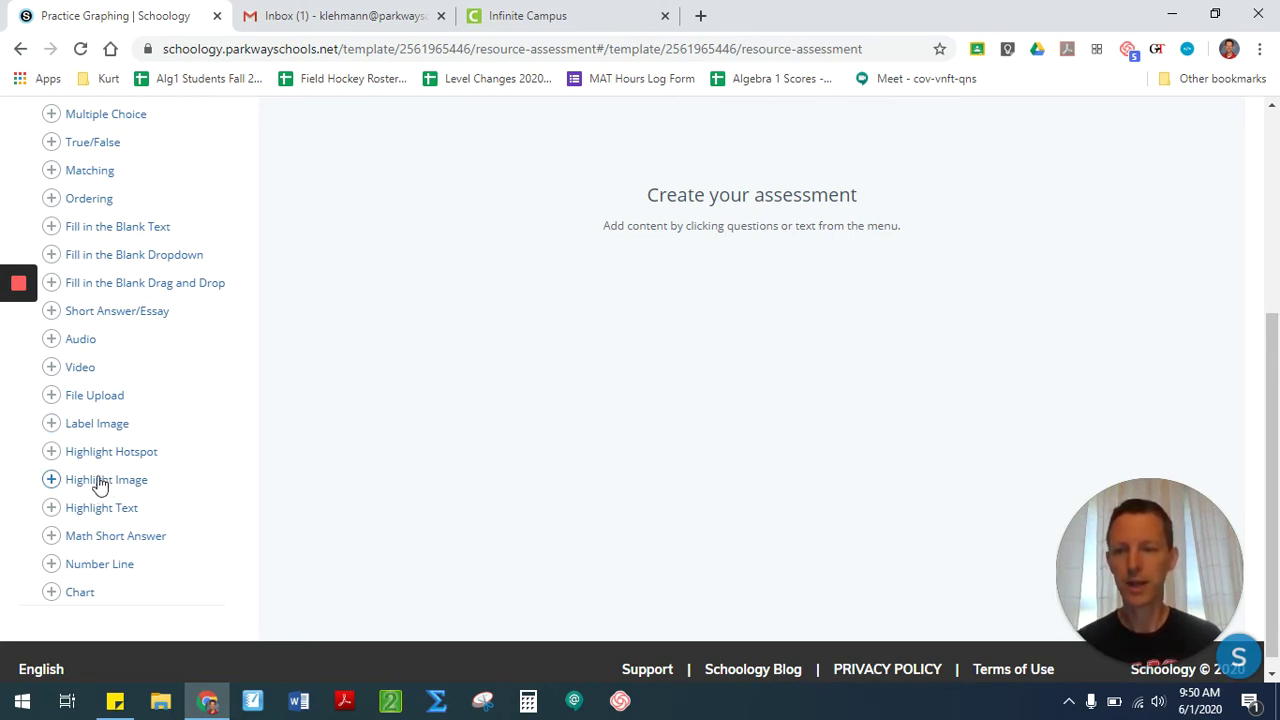
{"action": "left_click", "coordinate": [83, 489]}
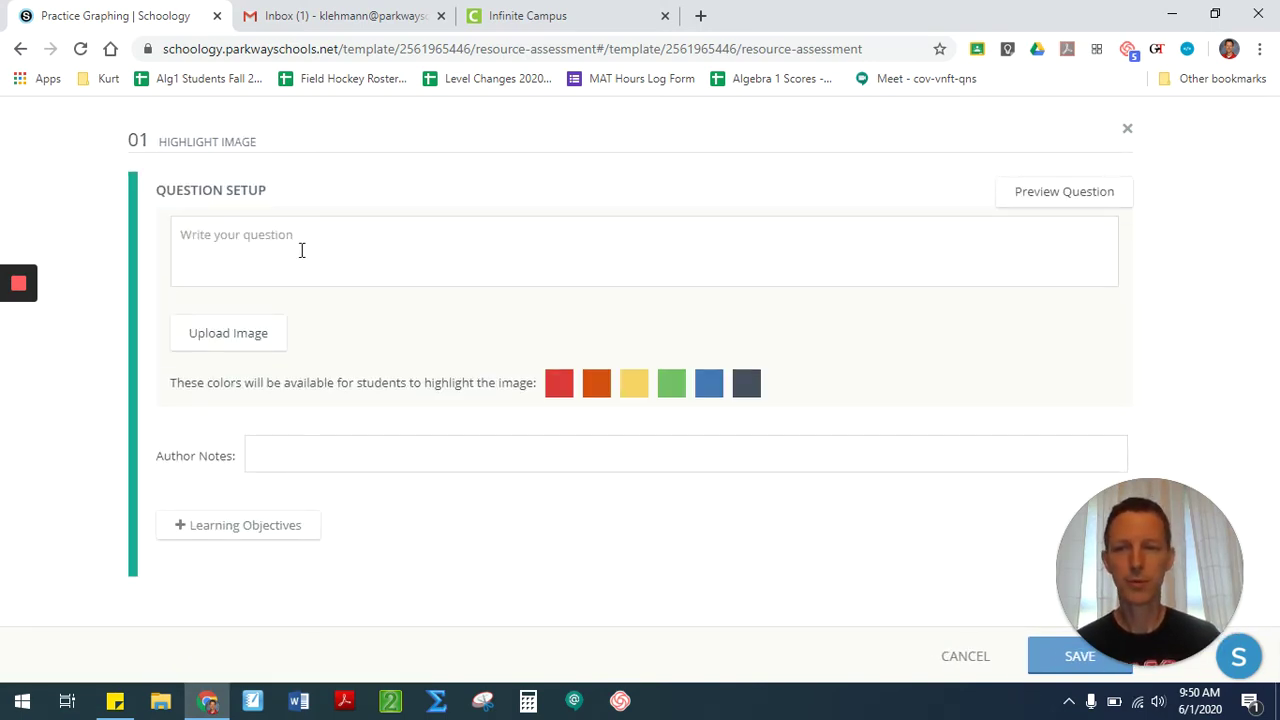
Begin the question text with "Graph the equation."
{"action": "left_click", "coordinate": [301, 250]}
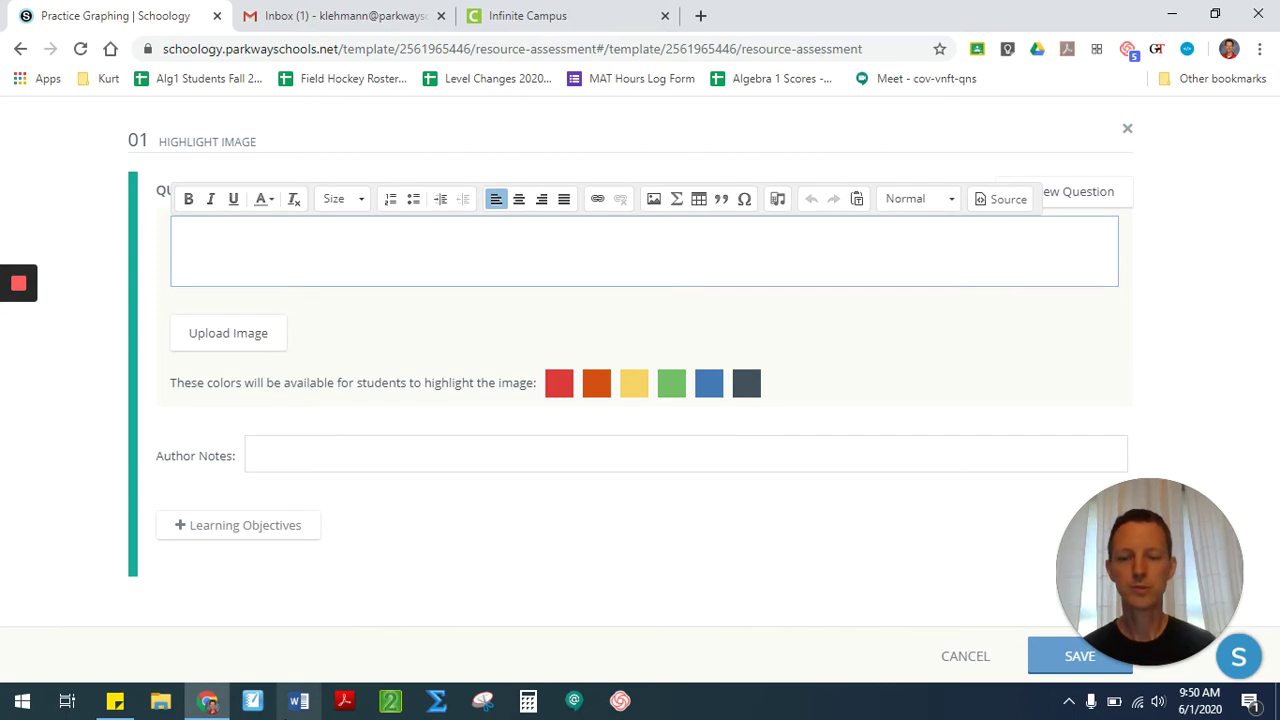
{"action": "type", "text": "Graph"}
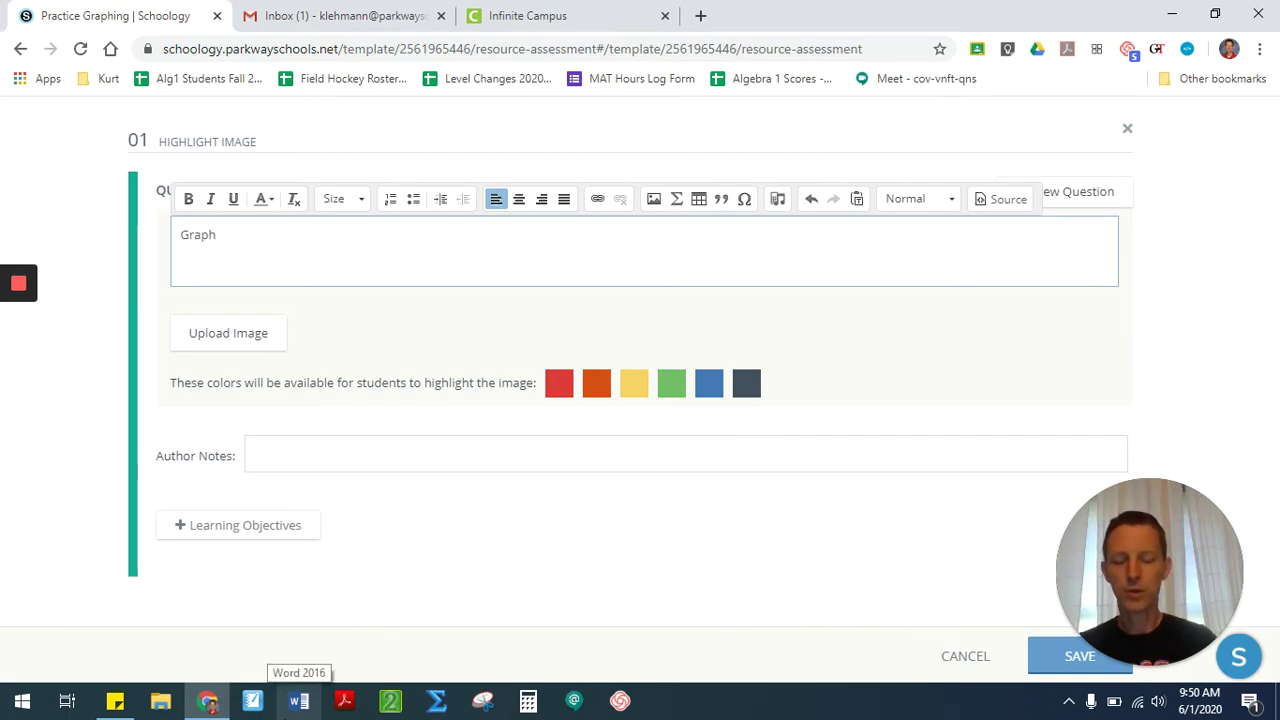
{"action": "type", "text": " the qu"}
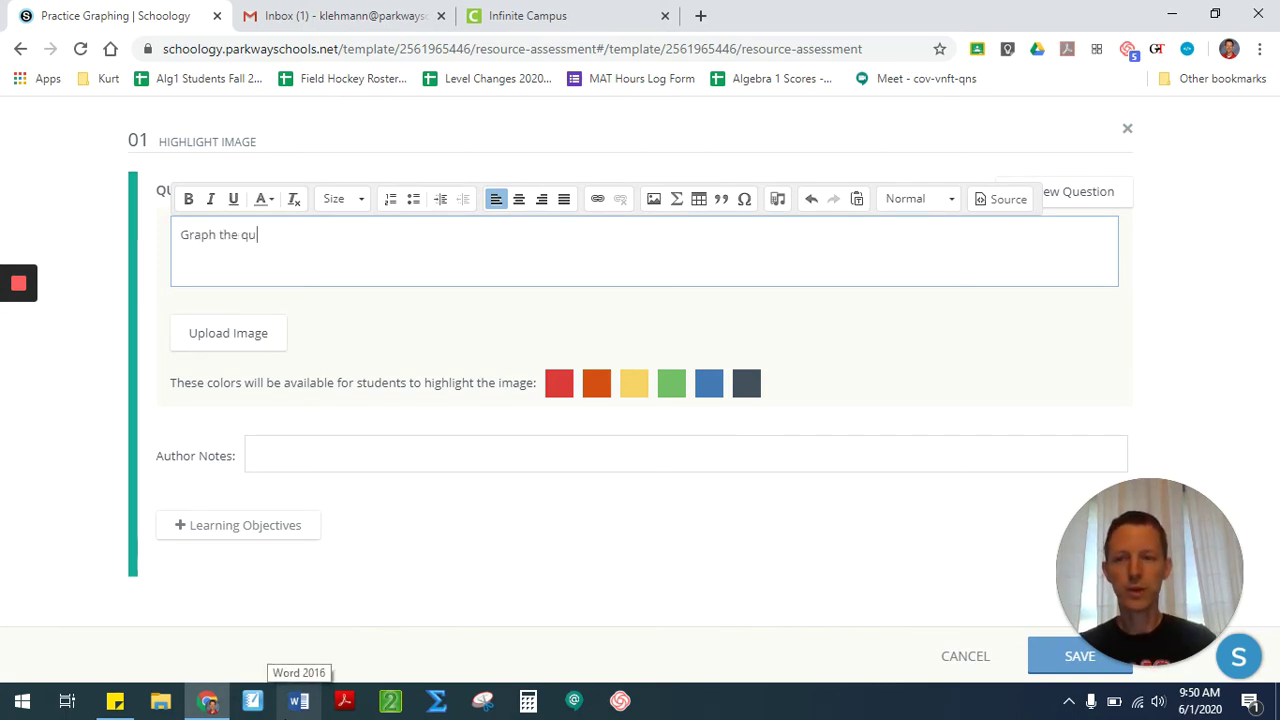
{"action": "key", "text": "BackSpace"}
{"action": "key", "text": "BackSpace"}
{"action": "key", "text": "BackSpace"}
{"action": "key", "text": "BackSpace"}
{"action": "key", "text": "BackSpace"}
{"action": "key", "text": "BackSpace"}
{"action": "key", "text": "BackSpace"}
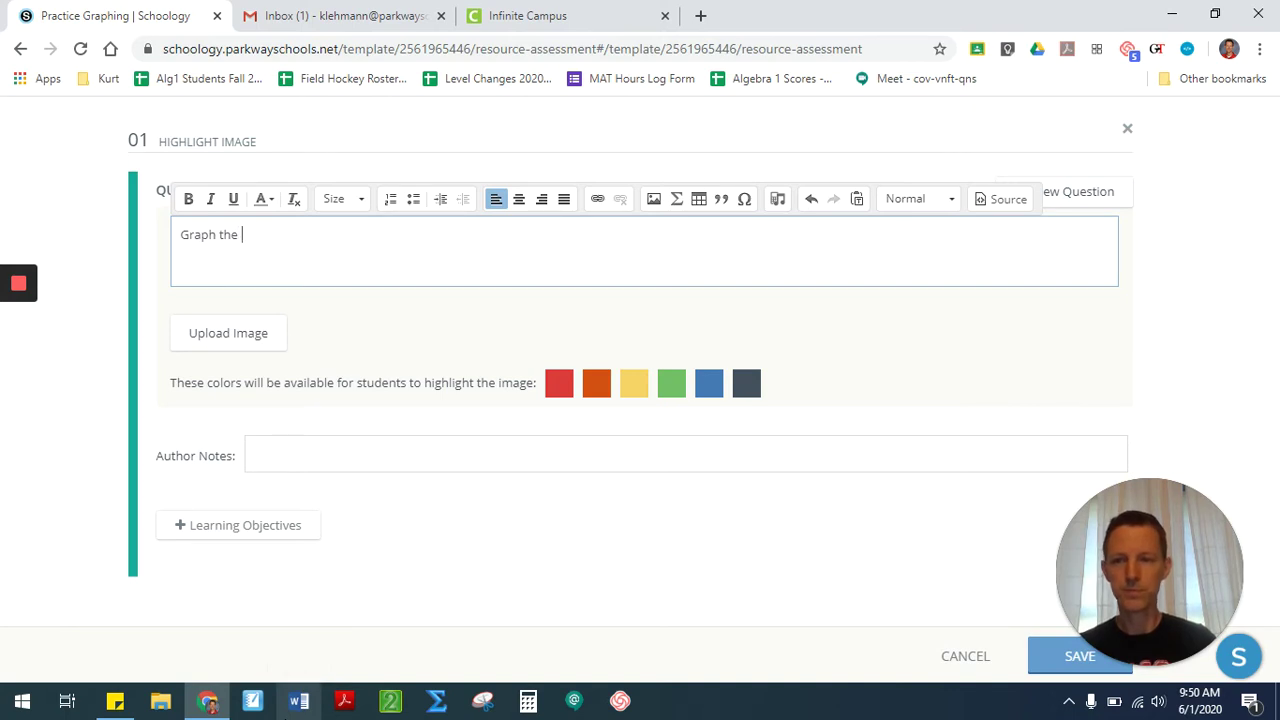
{"action": "type", "text": "equation. "}
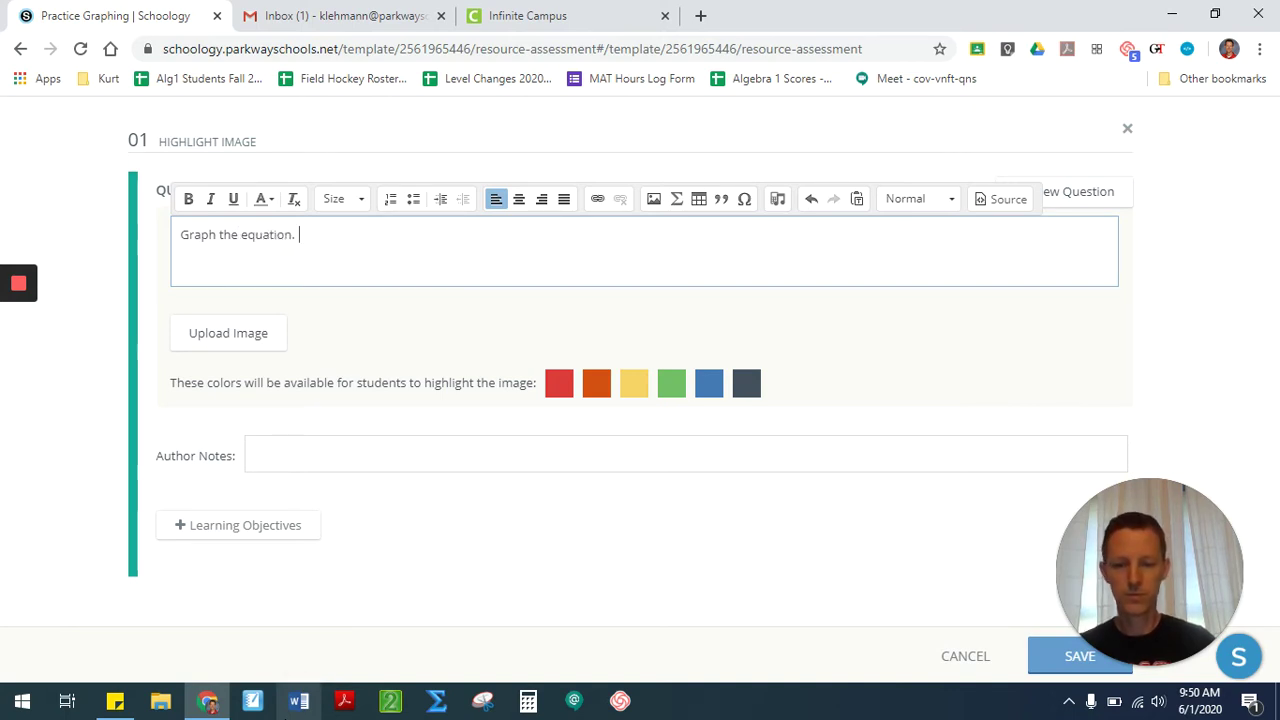
Add the instruction "Use the RED highlighter to plot the vertex, and use the BLUE highlighter to plot 4 additional points" to the question text
{"action": "type", "text": " Use the RED"}
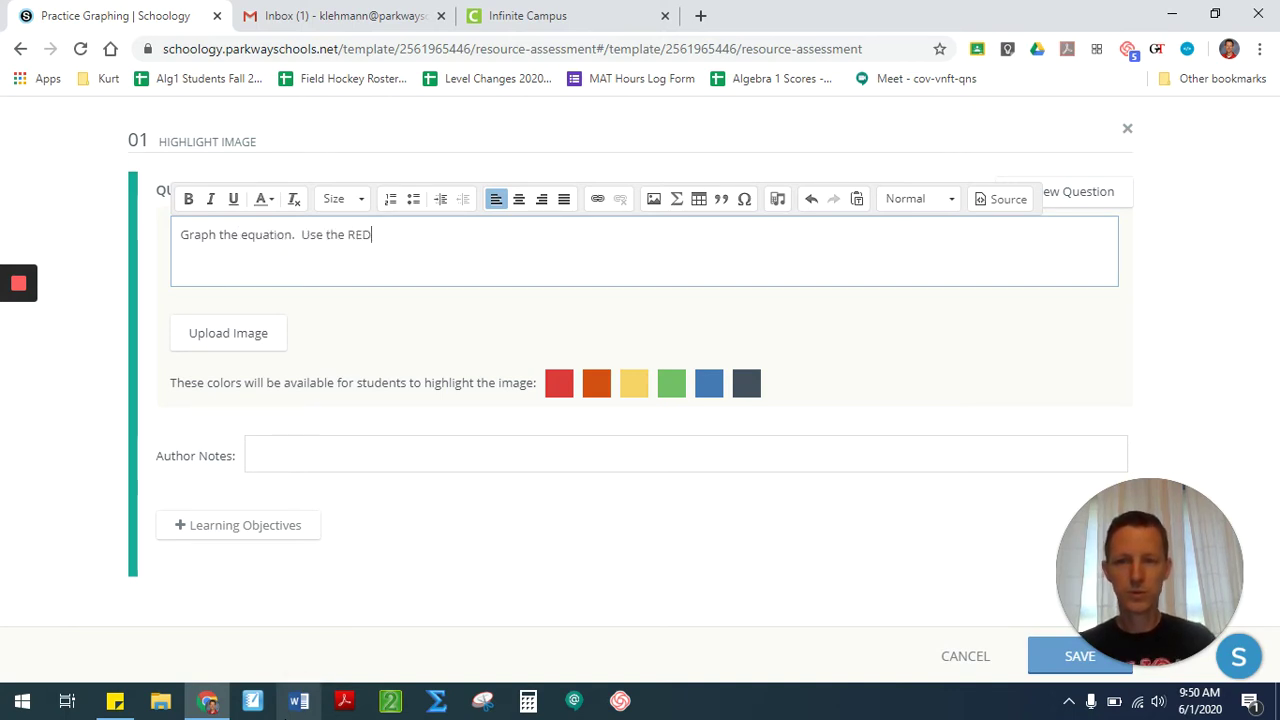
{"action": "type", "text": " highlighter"}
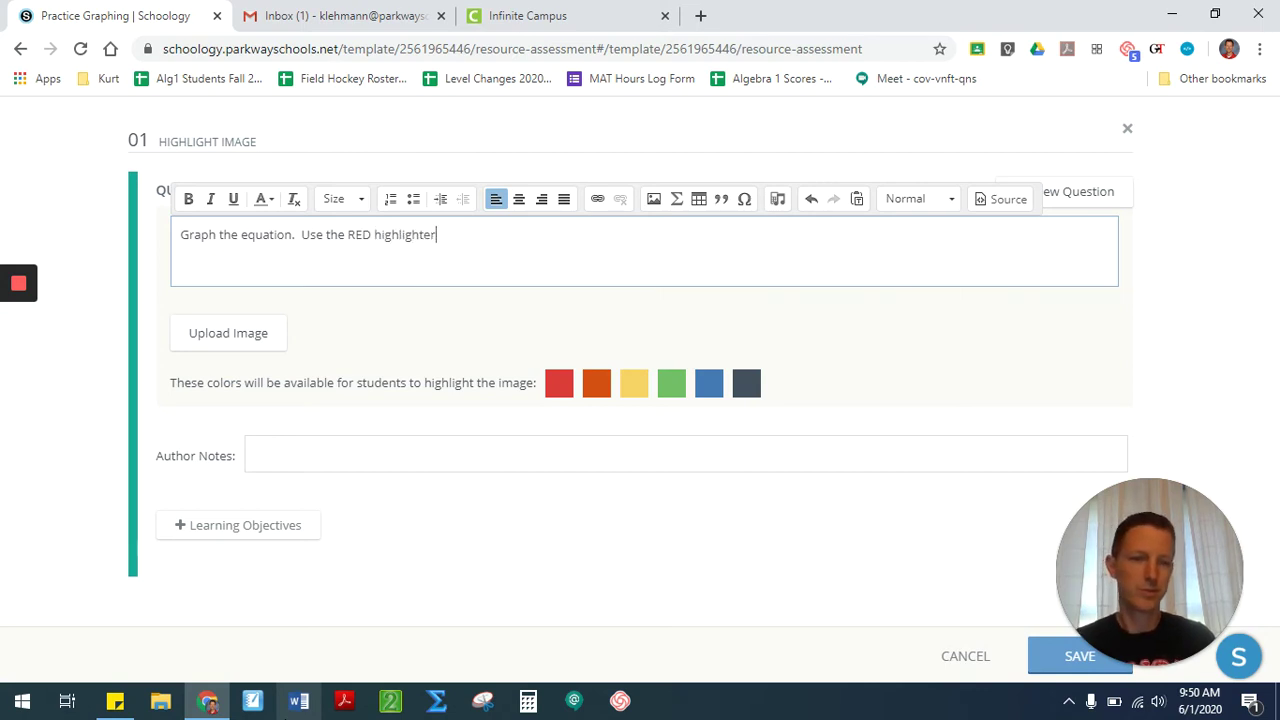
{"action": "type", "text": " to "}
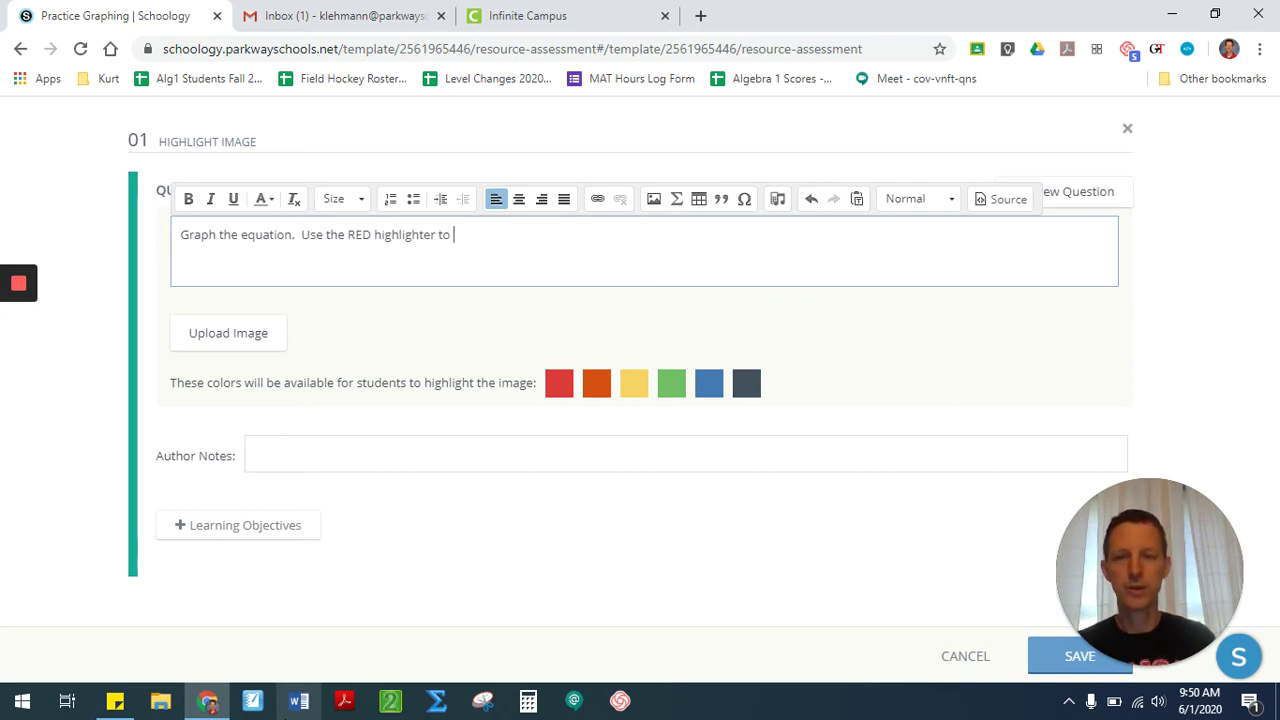
{"action": "type", "text": "plot the verte"}
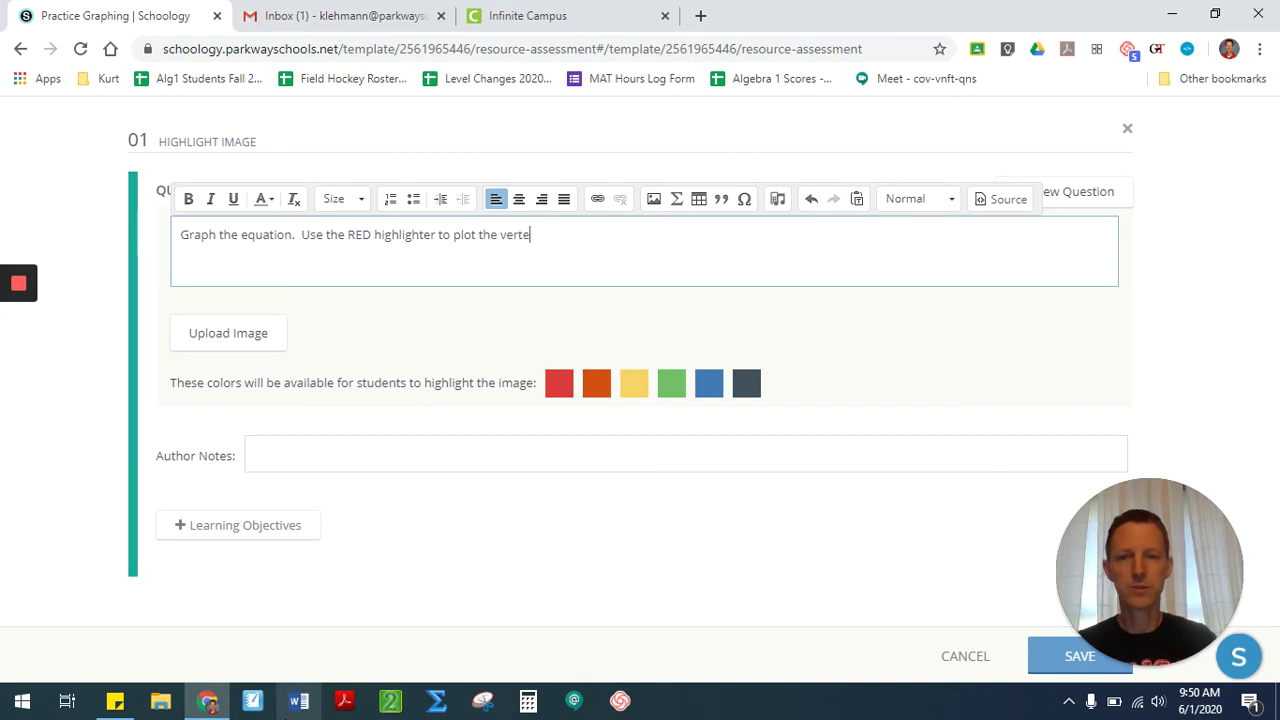
{"action": "type", "text": "x, and use the"}
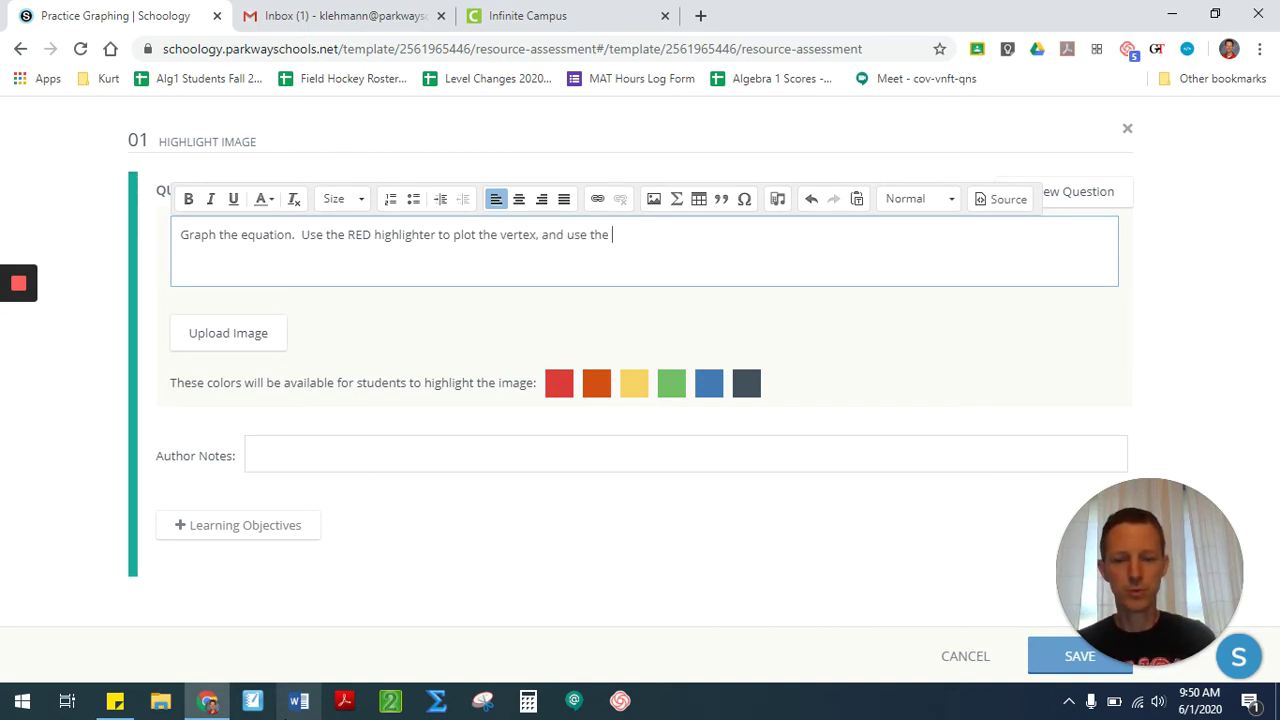
{"action": "type", "text": " BLUE hi"}
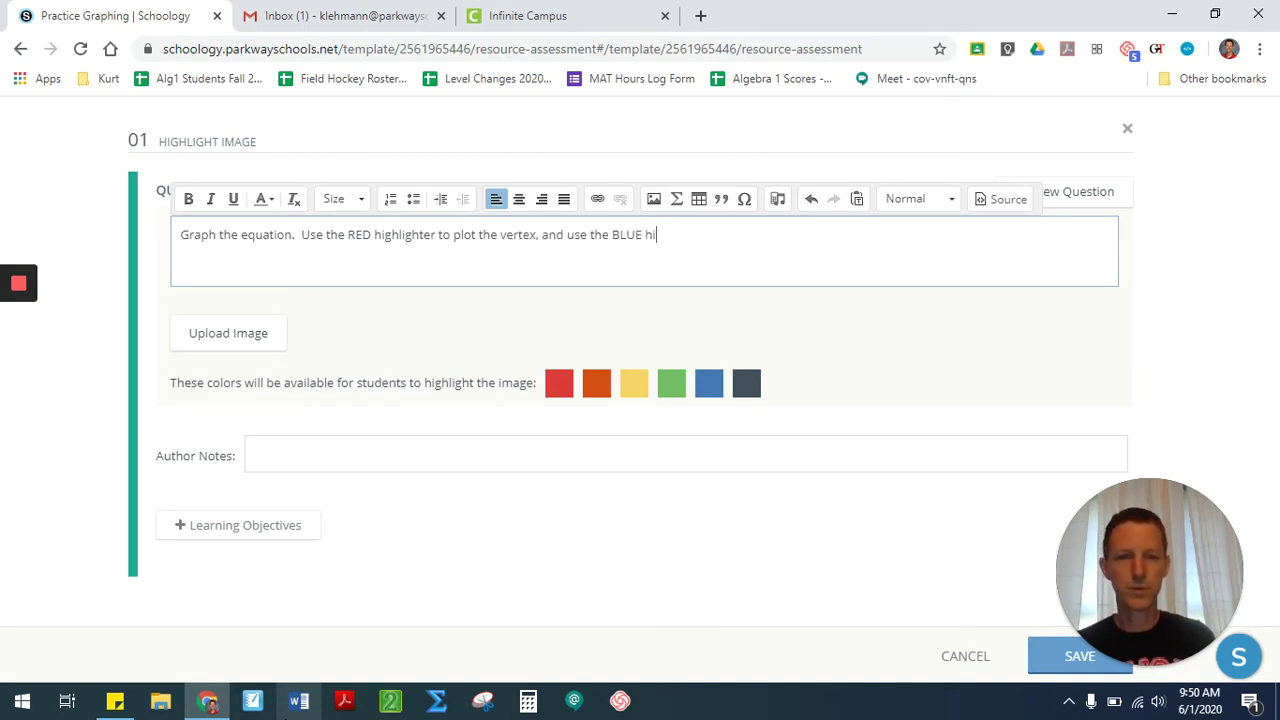
{"action": "type", "text": "ghlighter to "}
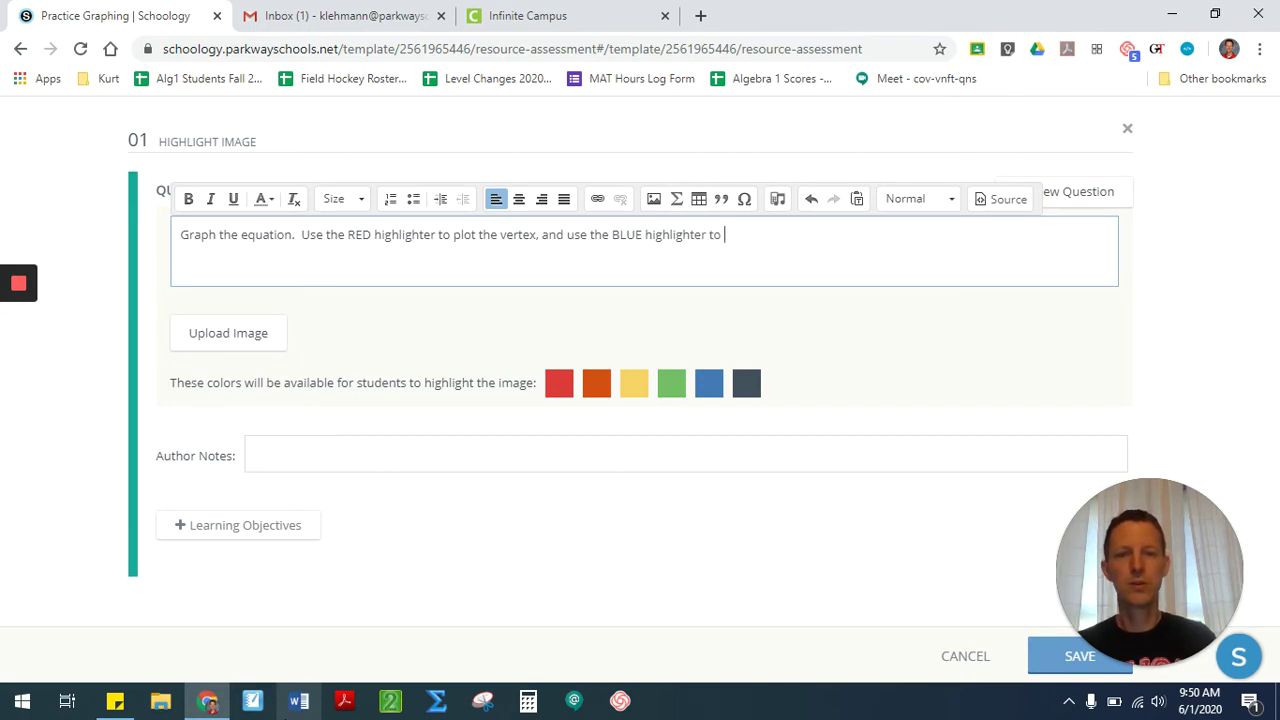
{"action": "type", "text": "plot 4 addi"}
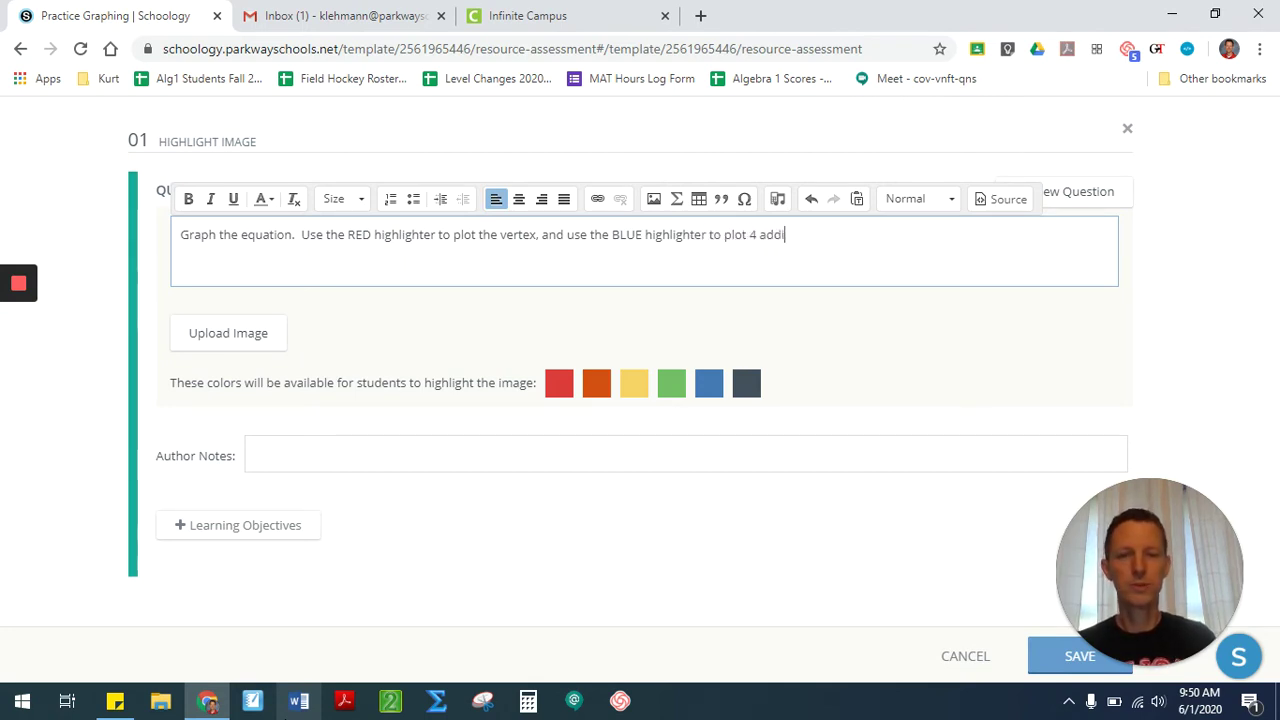
{"action": "type", "text": "tional points"}
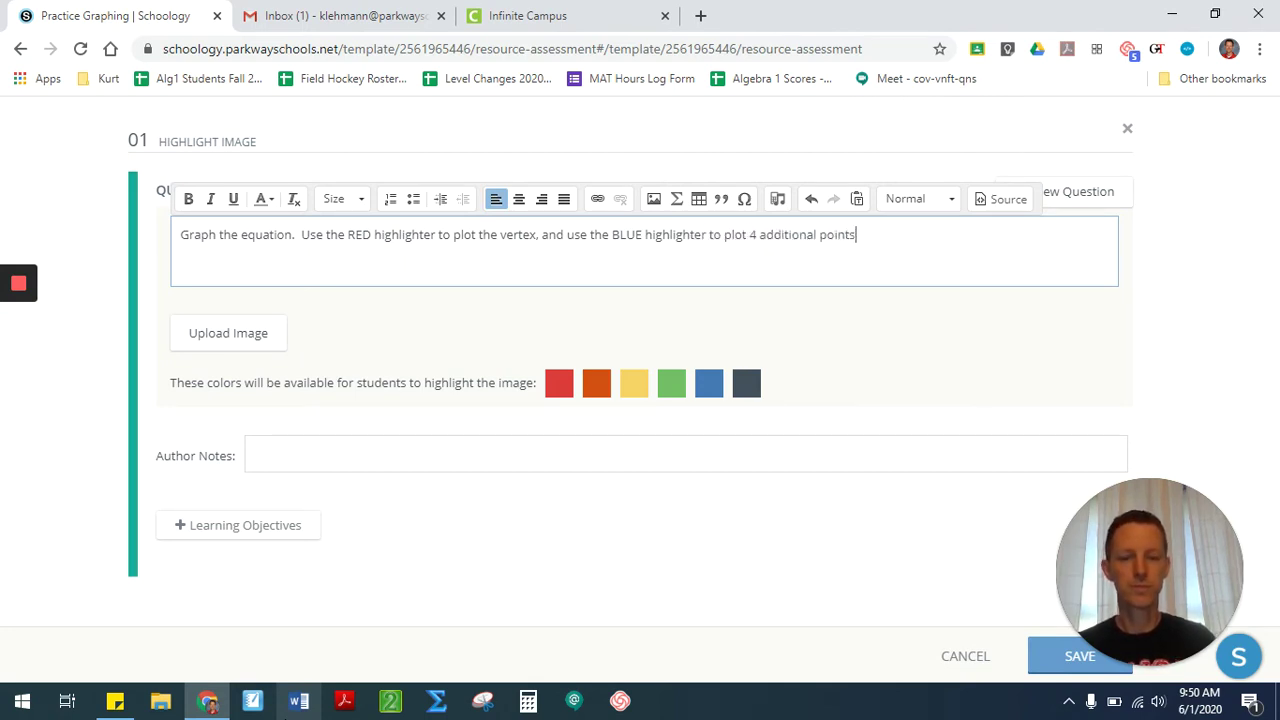
End the question text with the sentence "DO NOT draw the curve of the parabola."
{"action": "type", "text": ".  DO NOT draw the curv"}
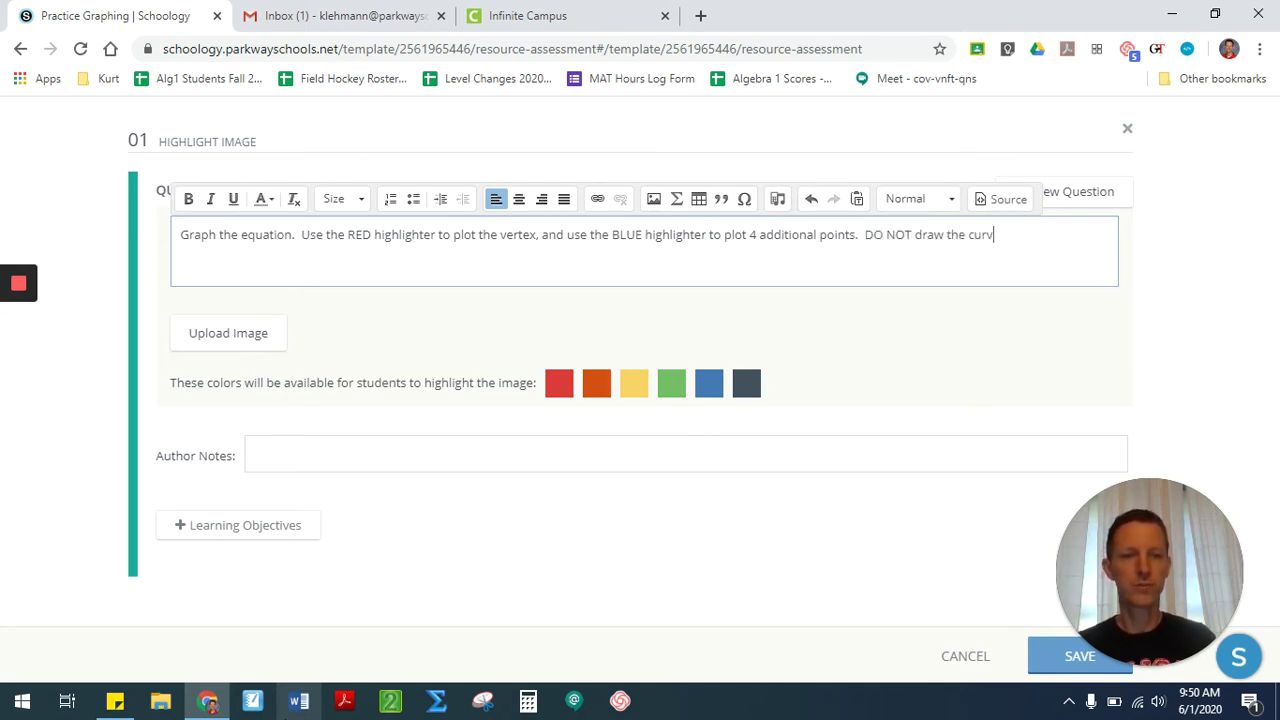
{"action": "type", "text": "e of the parabola."}
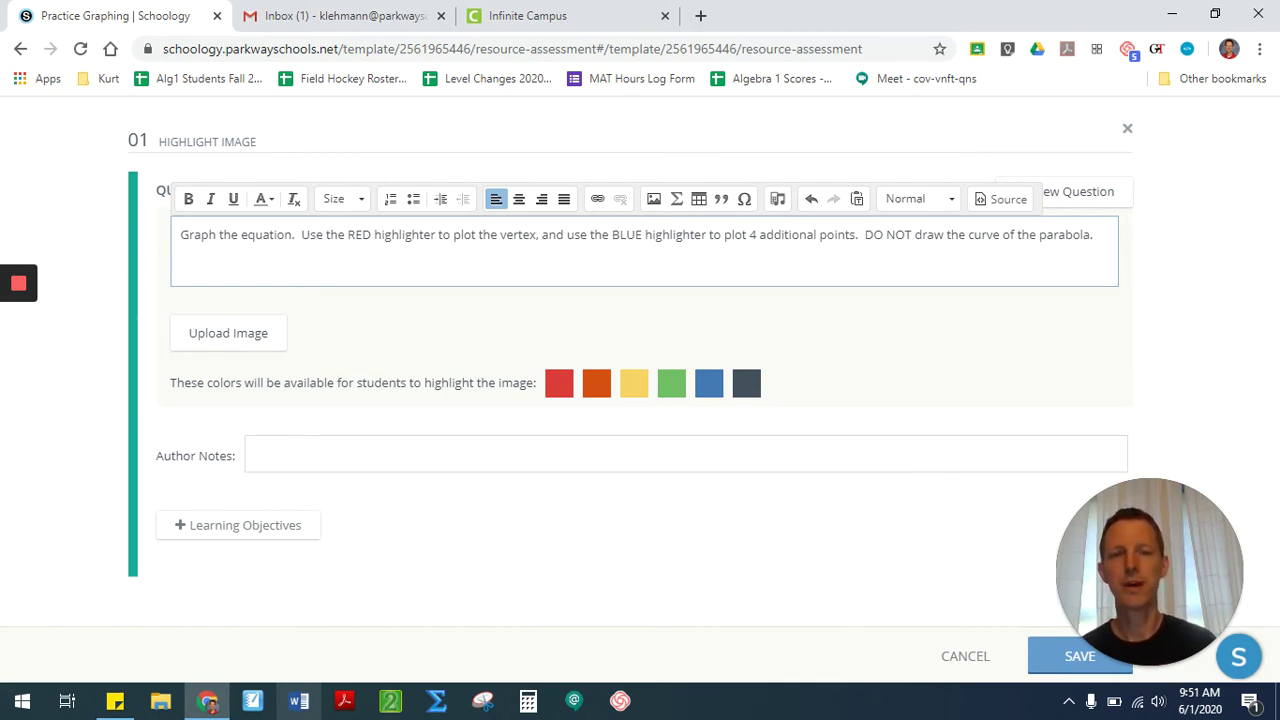
Color the word RED in red and the word BLUE in blue within the question text
{"action": "double_click", "coordinate": [359, 236]}
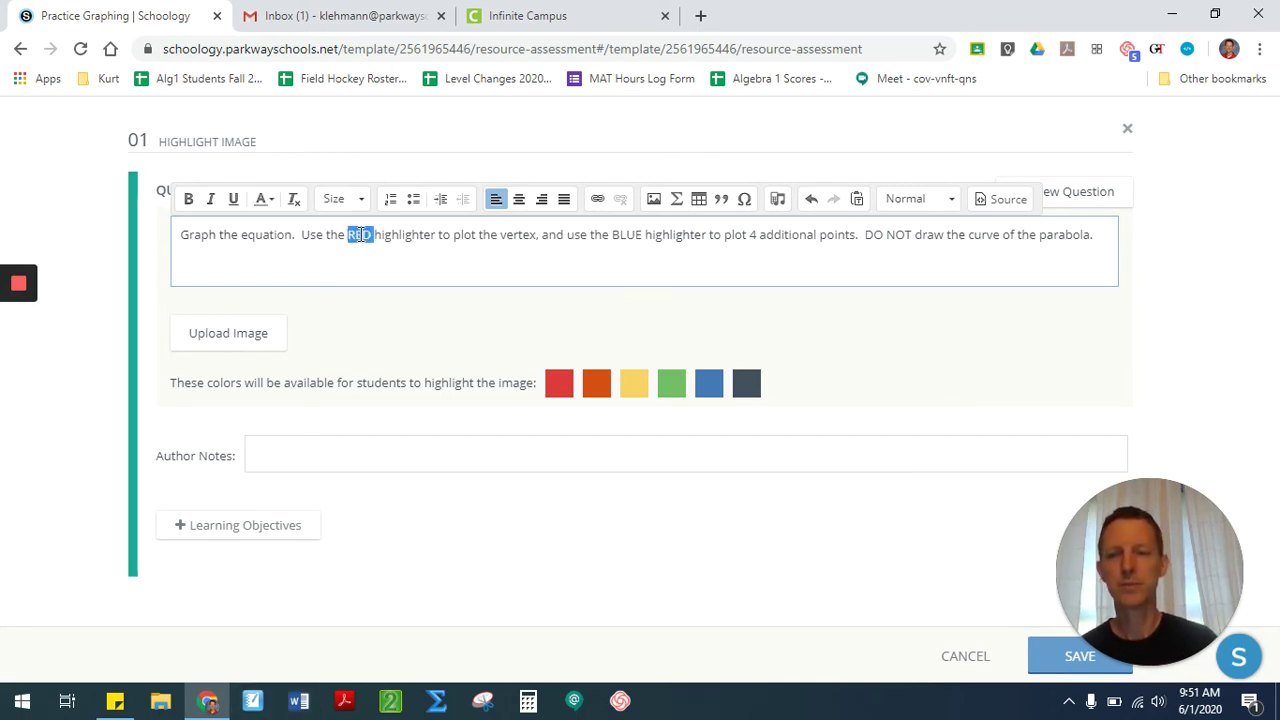
{"action": "left_click", "coordinate": [266, 199]}
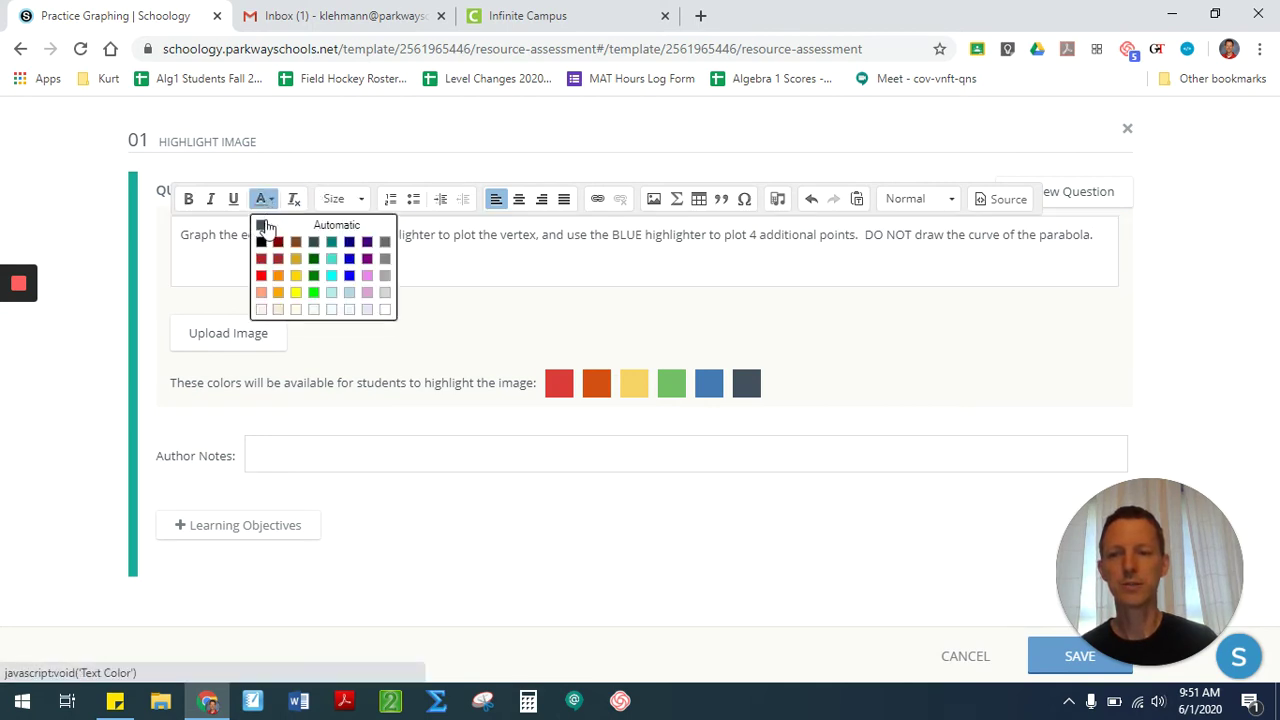
{"action": "left_click", "coordinate": [264, 278]}
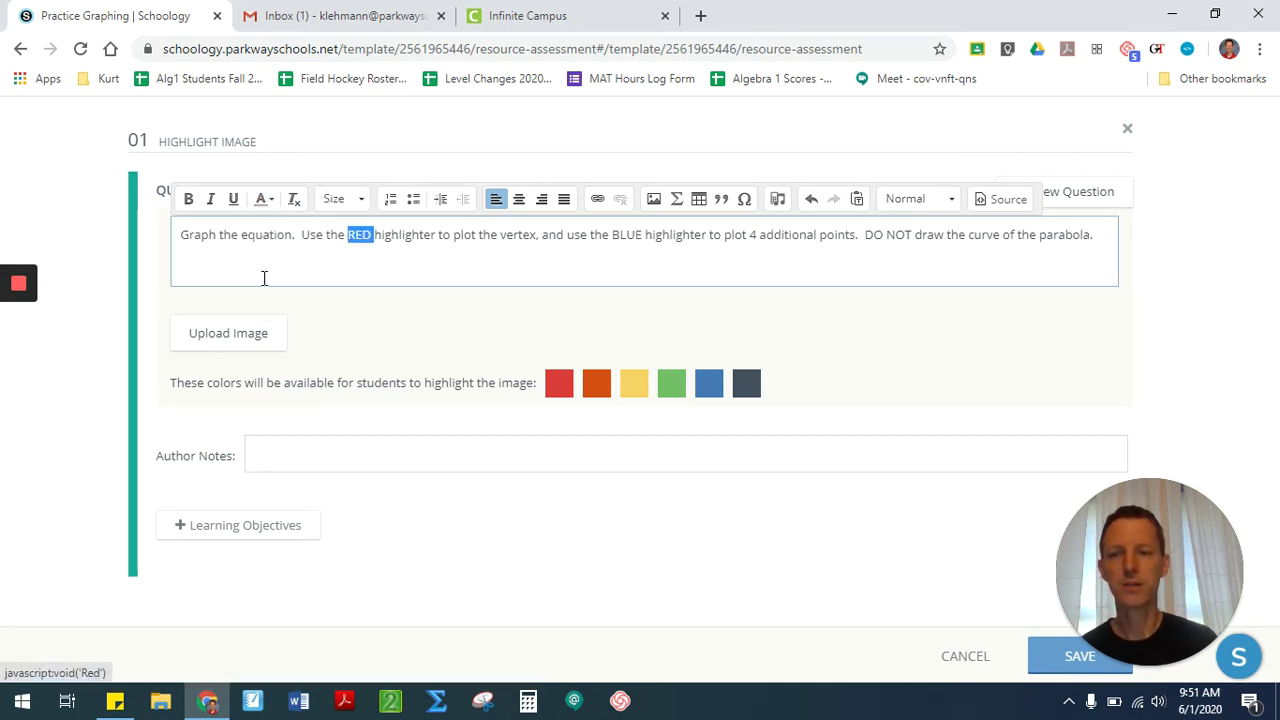
{"action": "double_click", "coordinate": [620, 234]}
{"action": "left_click", "coordinate": [262, 199]}
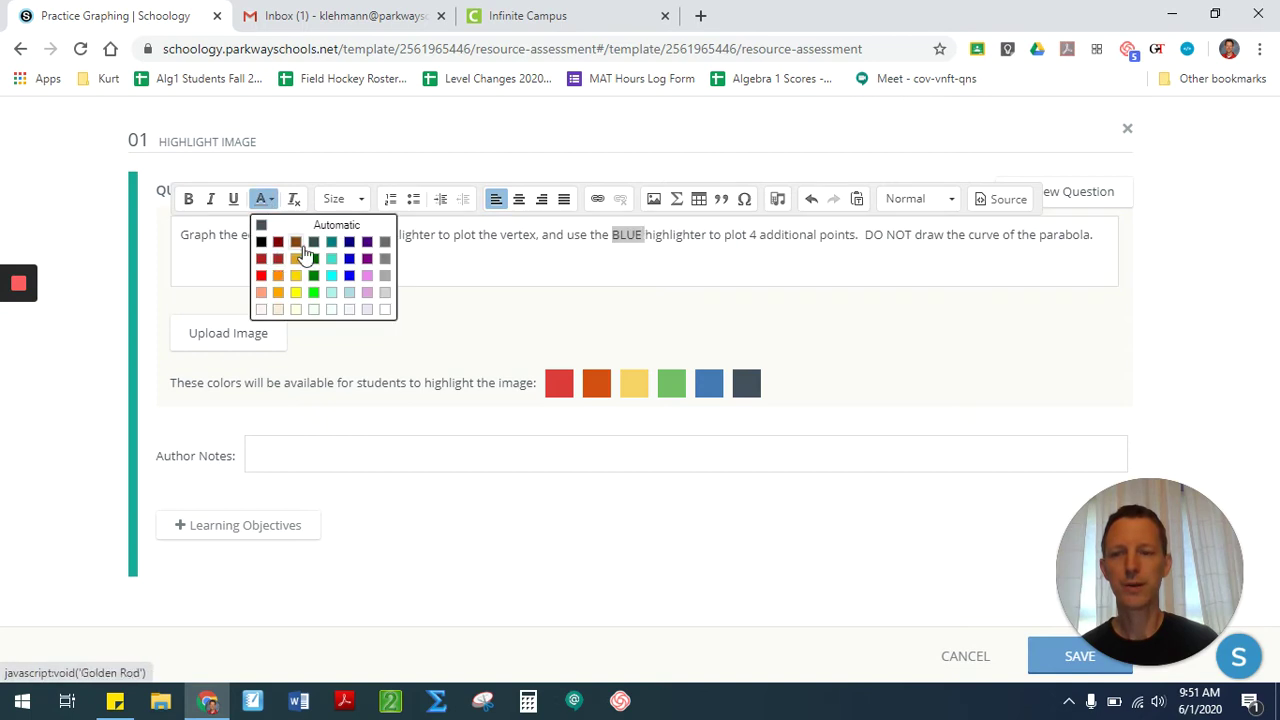
{"action": "left_click", "coordinate": [352, 278]}
Insert the math formula y = -2(x + 3)^2 + 4 on a new line below the question text
{"action": "left_click", "coordinate": [536, 236]}
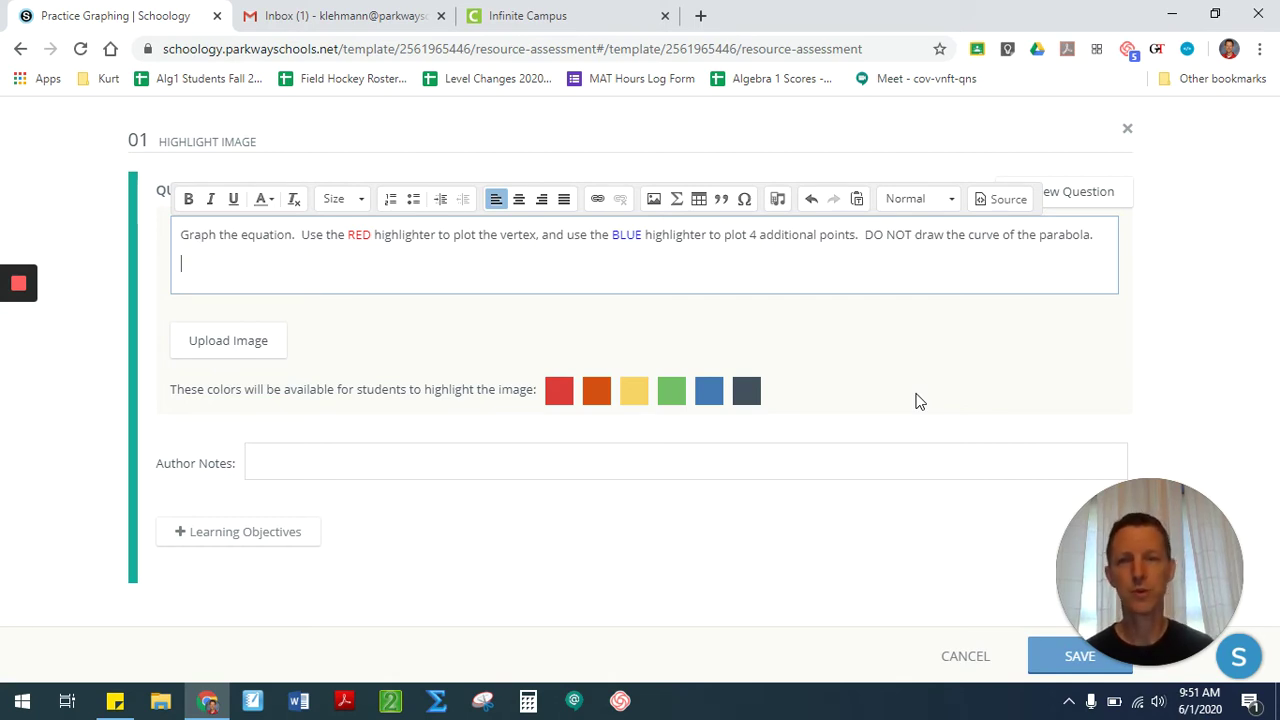
{"action": "left_click", "coordinate": [676, 199]}
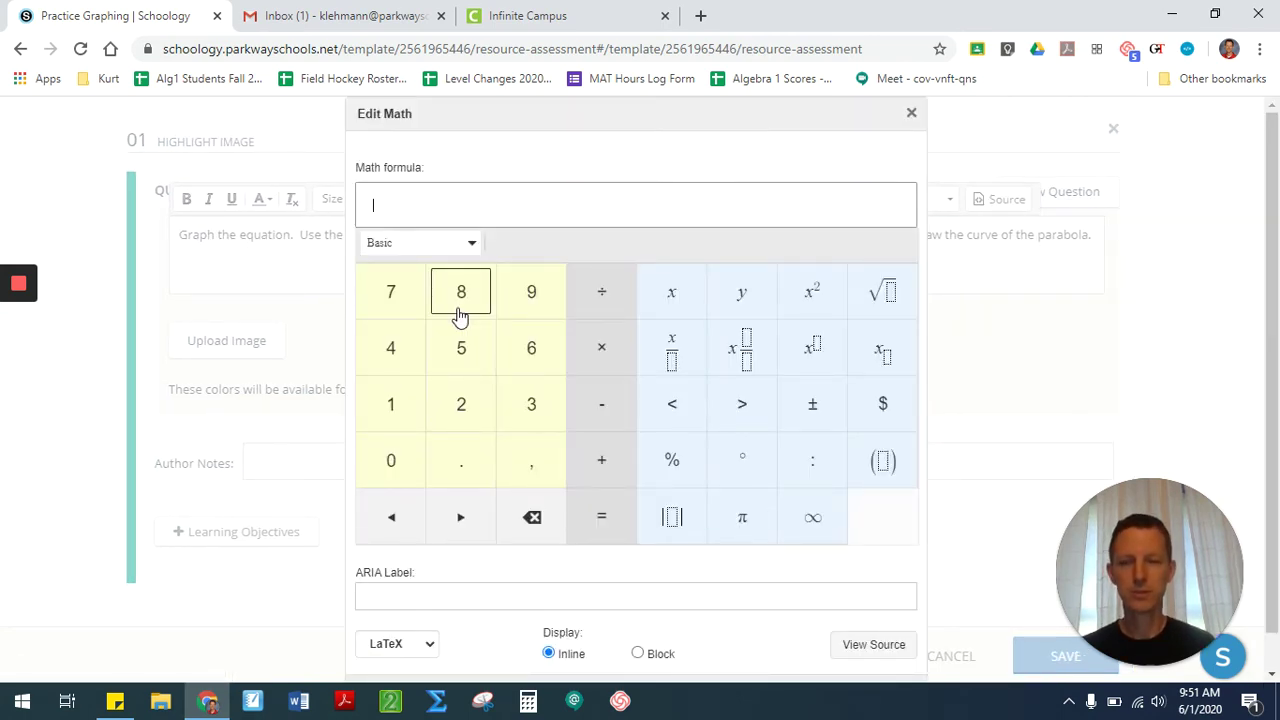
{"action": "type", "text": "y="}
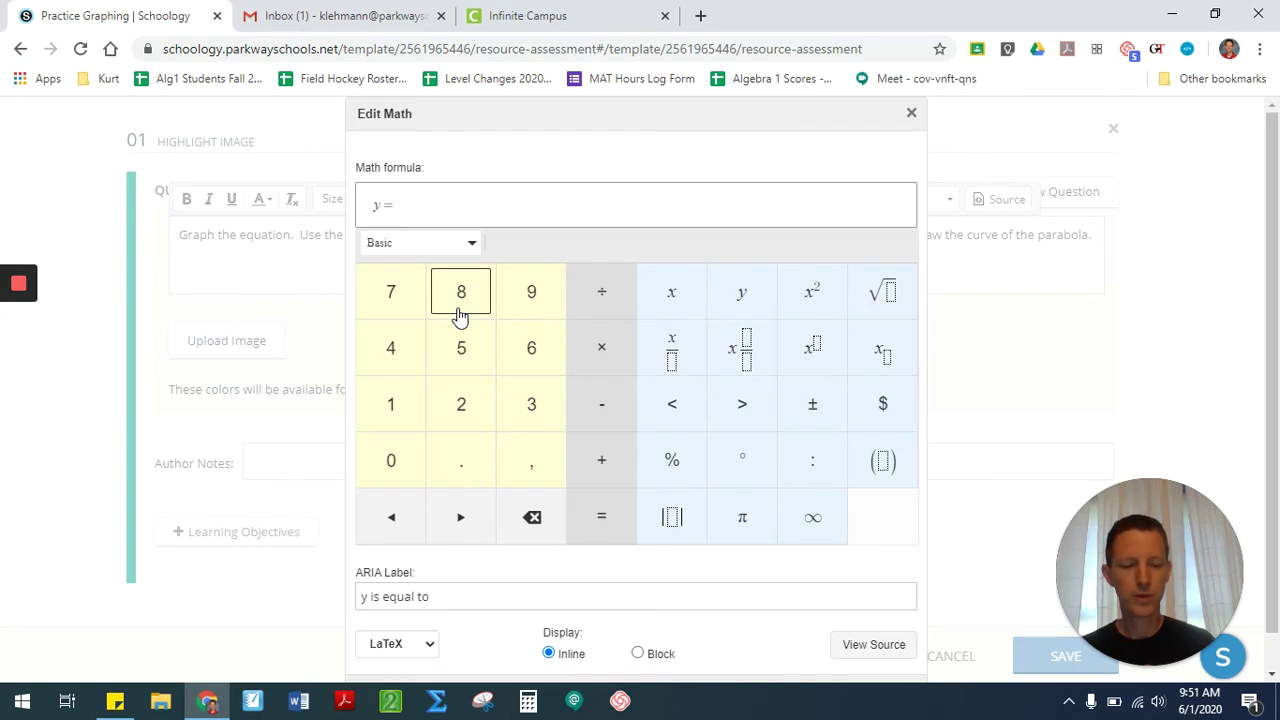
{"action": "type", "text": "-2"}
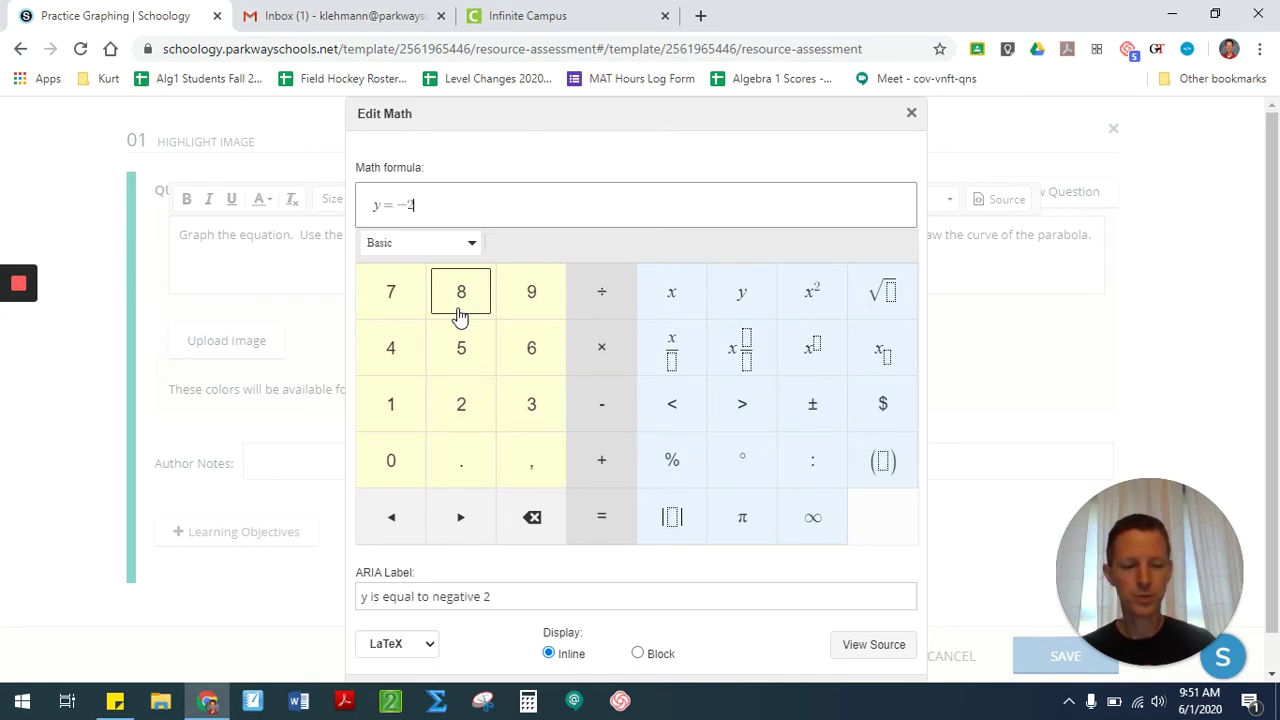
{"action": "type", "text": "(x+3"}
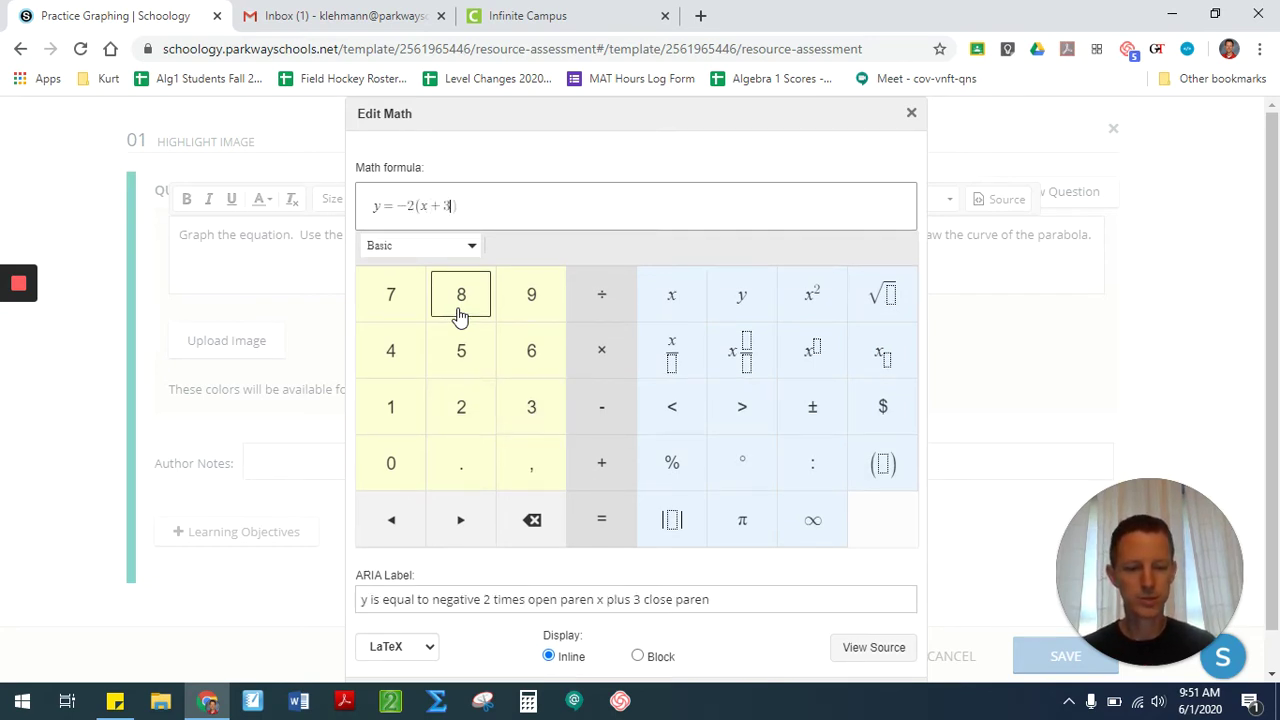
{"action": "left_click", "coordinate": [810, 301]}
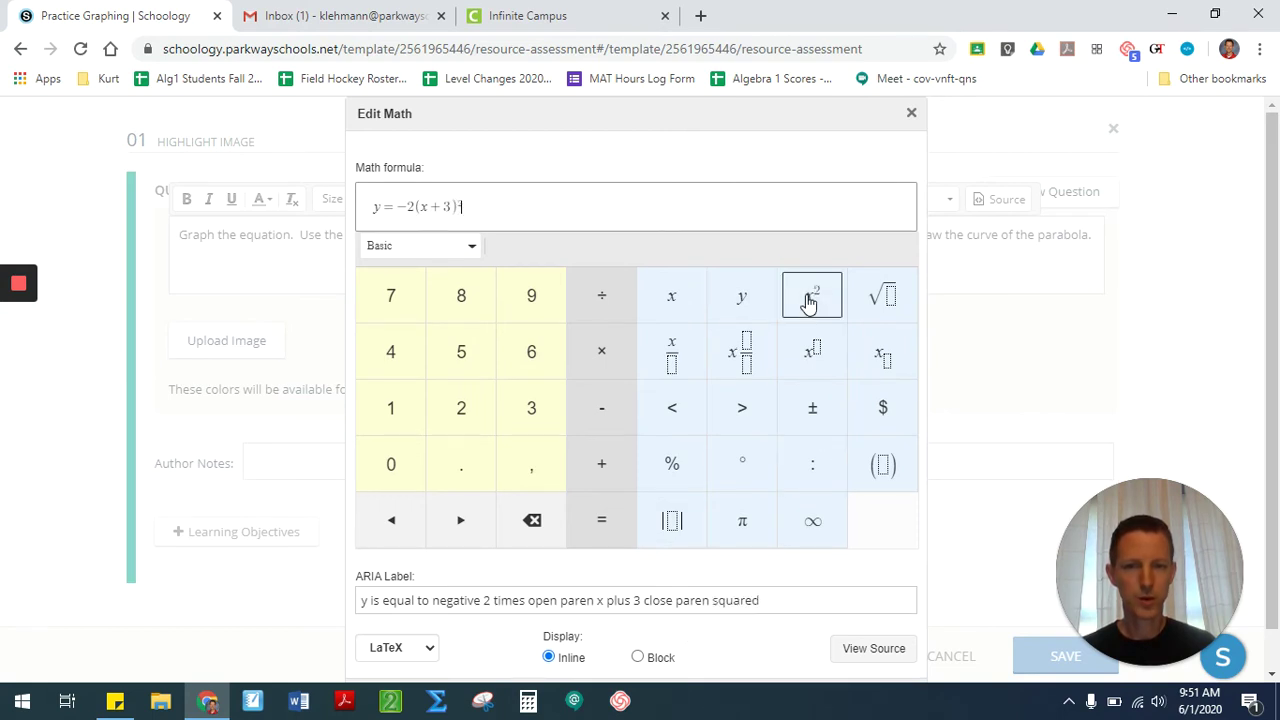
{"action": "scroll", "coordinate": [825, 430], "scroll_direction": "down", "scroll_amount": 1}
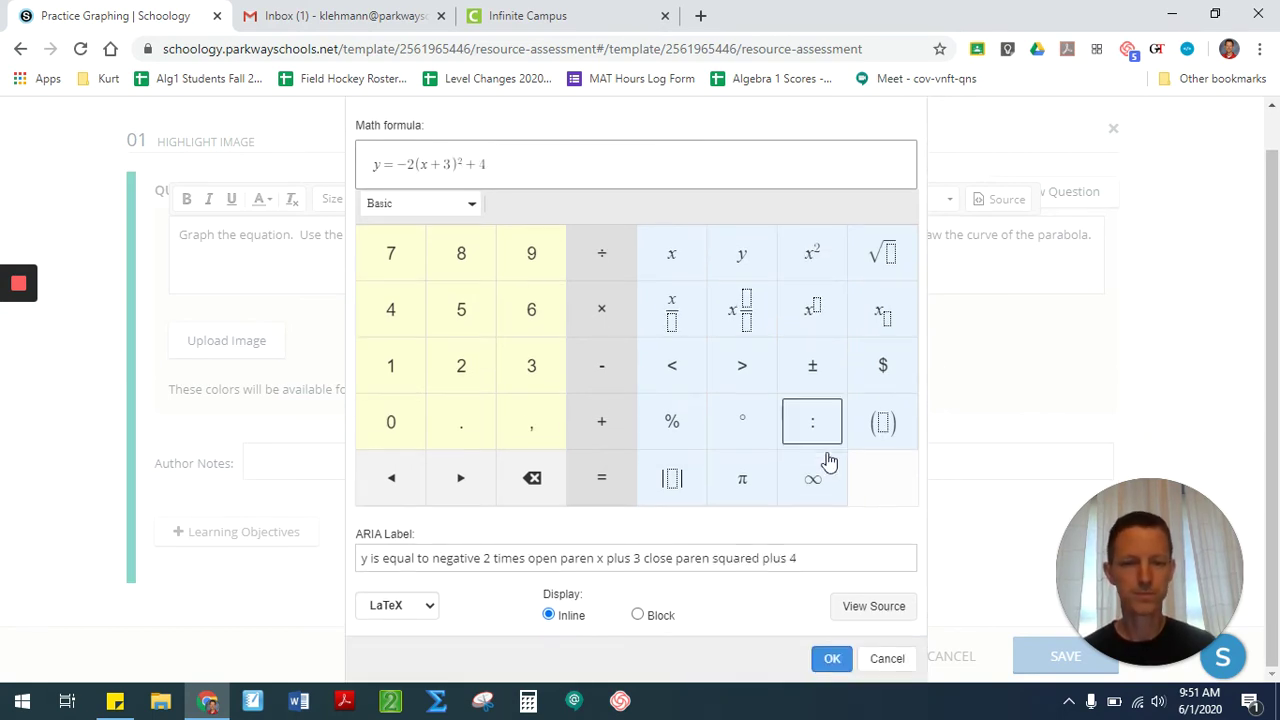
{"action": "left_click", "coordinate": [829, 661]}
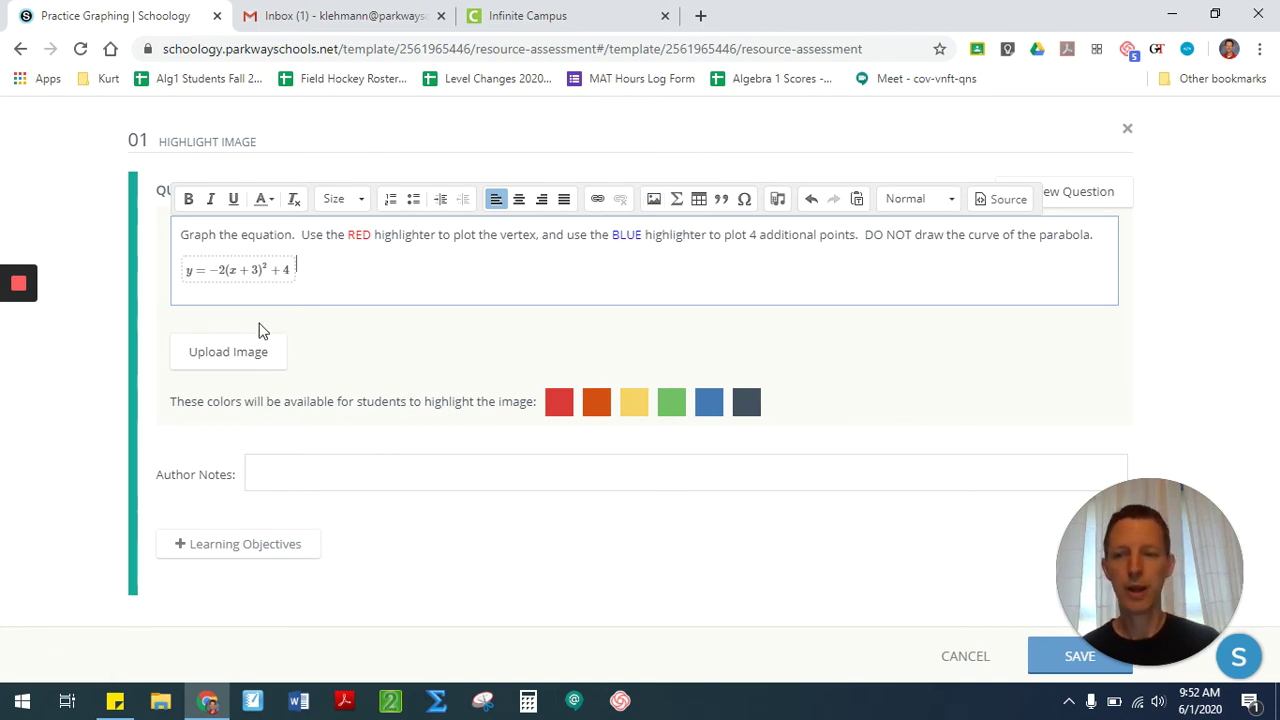
{"action": "mouse_move", "coordinate": [17, 292]}
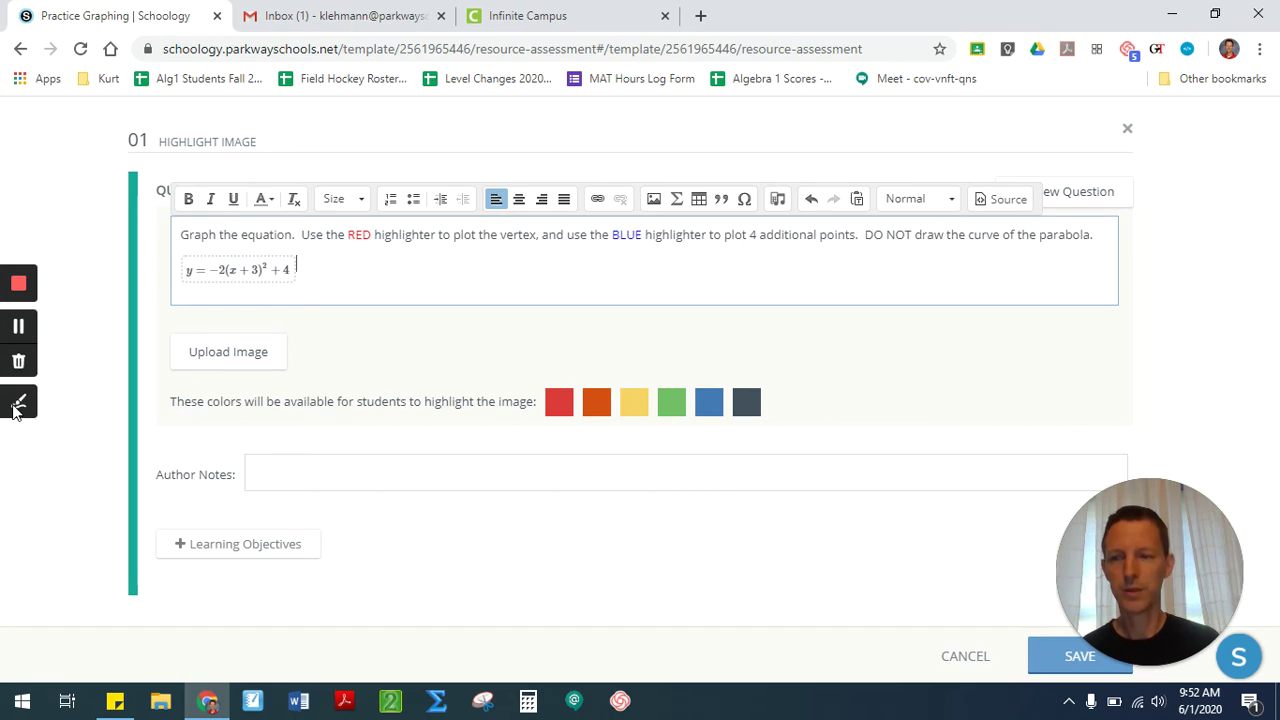
{"action": "left_click", "coordinate": [20, 402]}
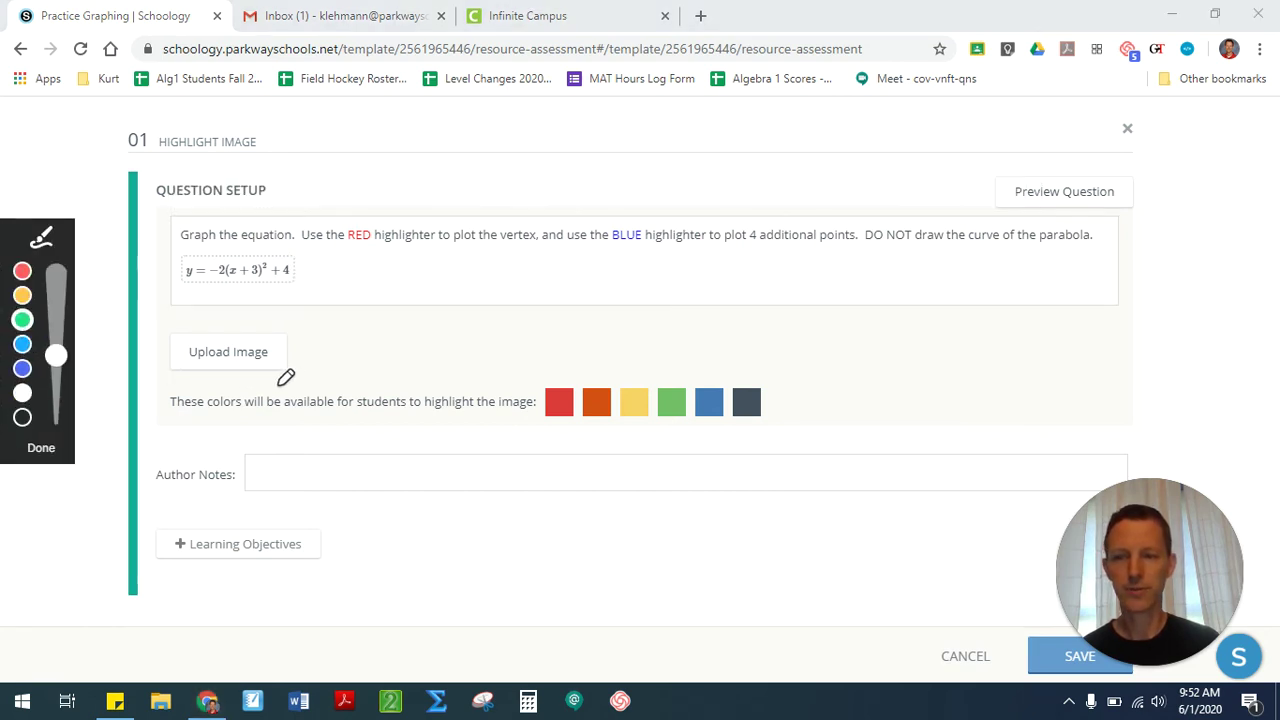
{"action": "left_click_drag", "start_coordinate": [158, 381], "coordinate": [290, 381]}
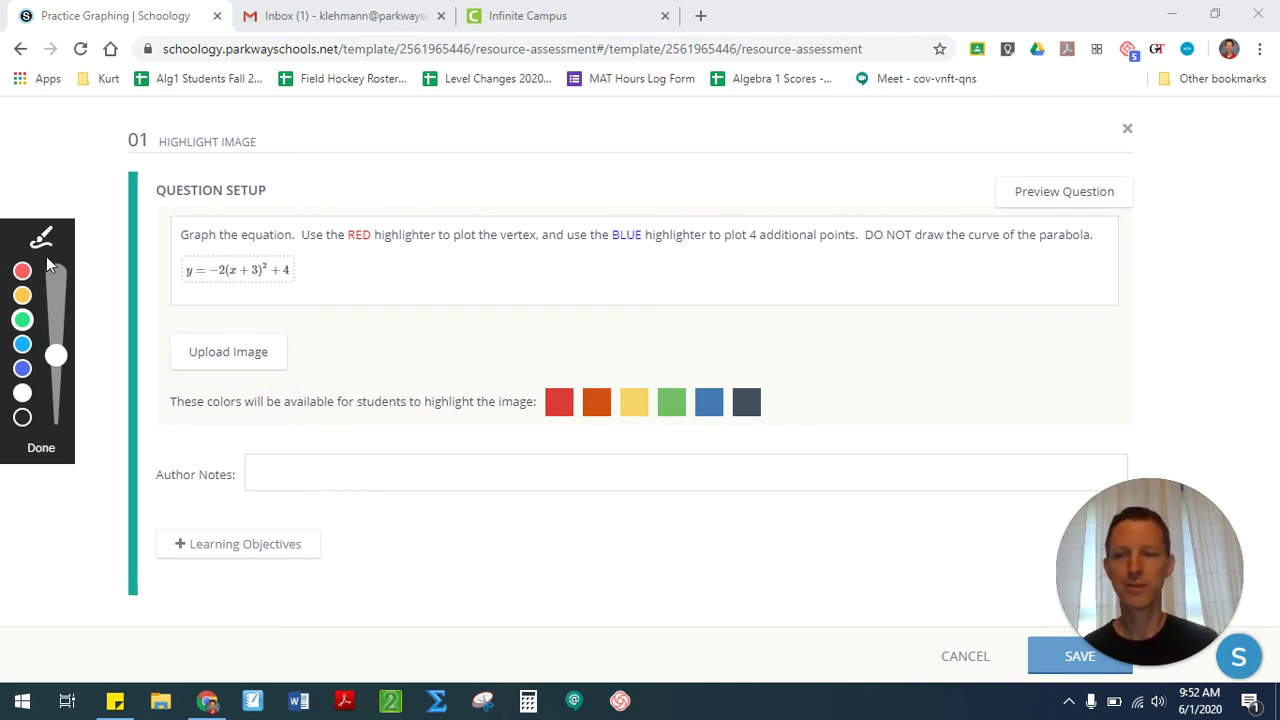
{"action": "left_click", "coordinate": [41, 447]}
Upload the image file Graph from the Desktop as the image students highlight in the question
{"action": "left_click", "coordinate": [239, 352]}
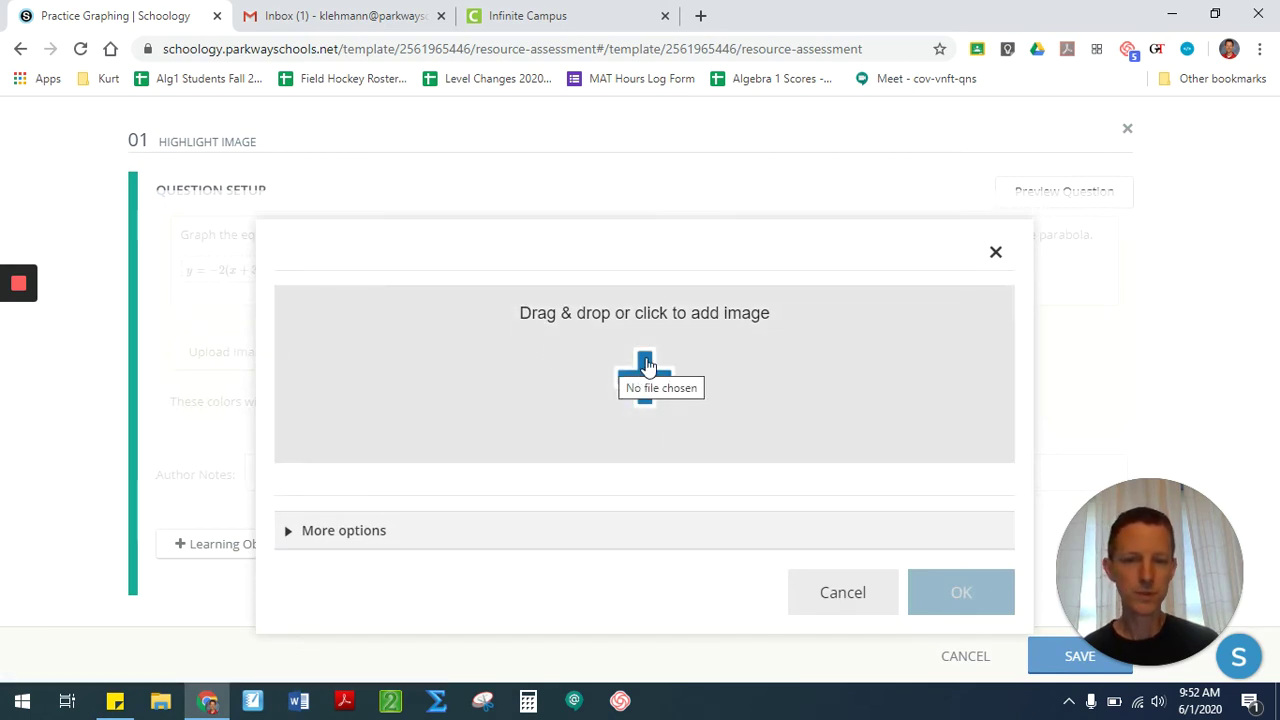
{"action": "left_click", "coordinate": [646, 366]}
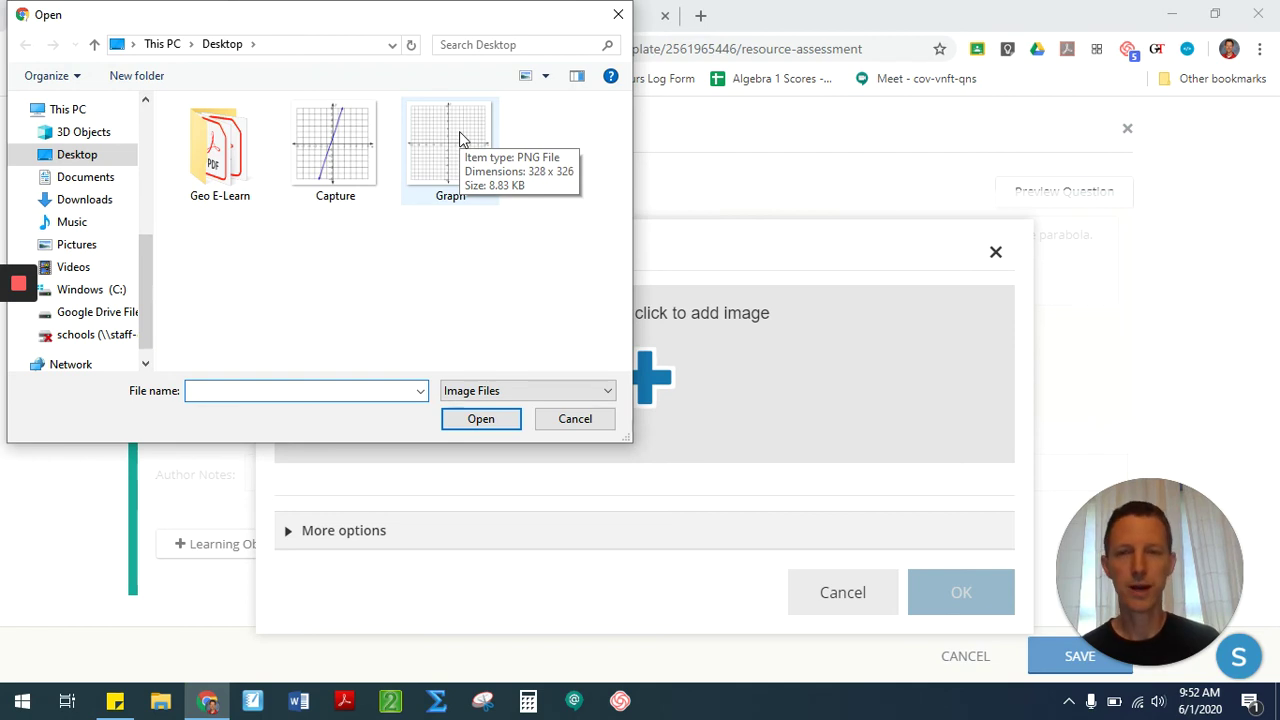
{"action": "left_click", "coordinate": [443, 205]}
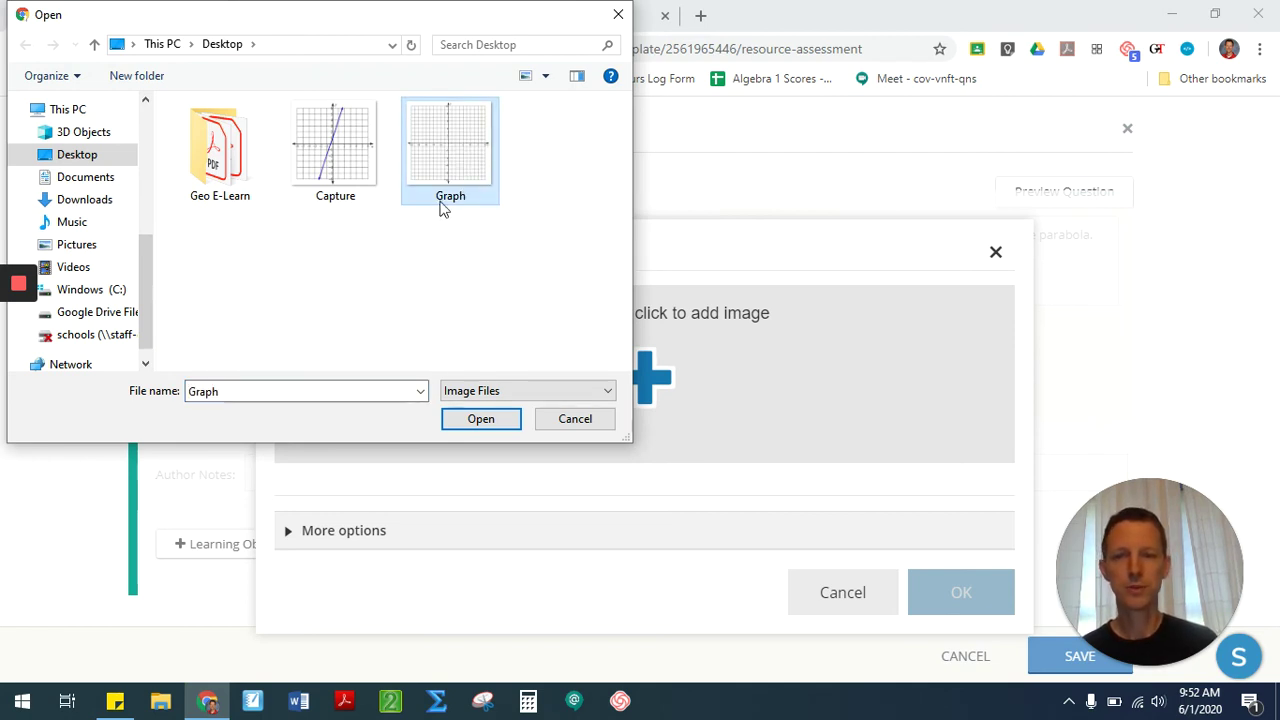
{"action": "left_click", "coordinate": [484, 421]}
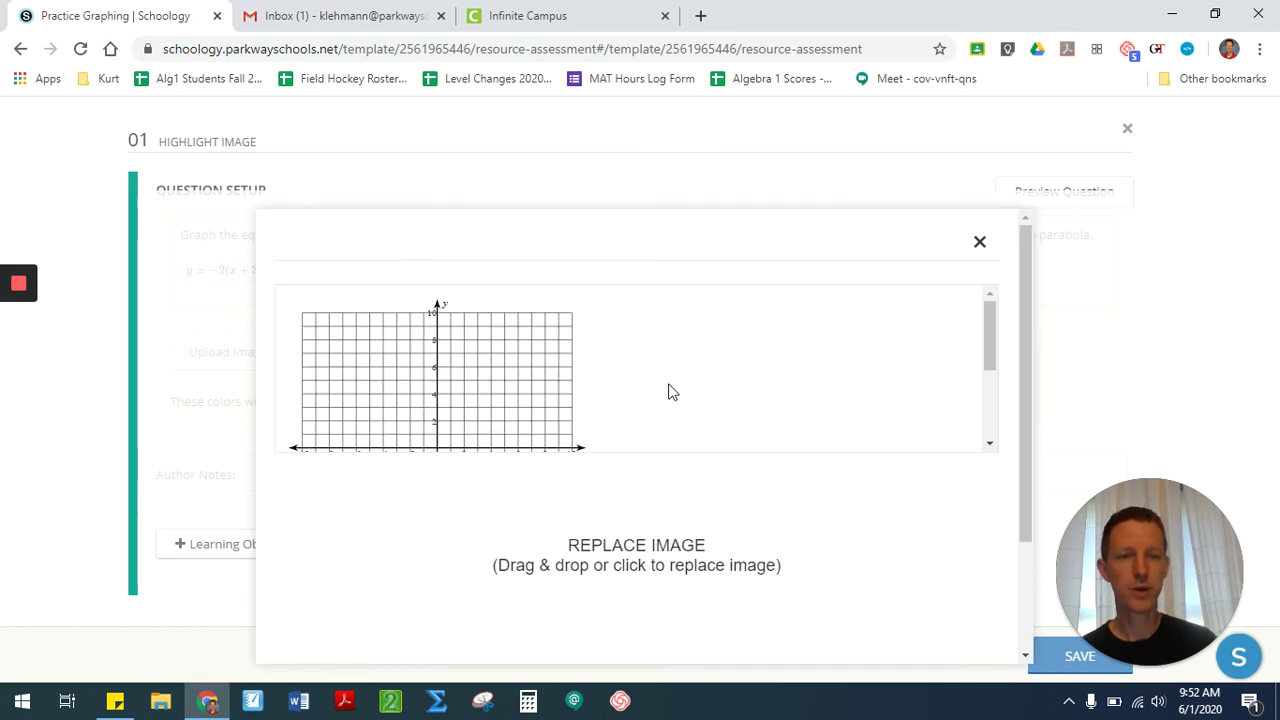
{"action": "scroll", "coordinate": [790, 434], "scroll_direction": "down", "scroll_amount": 4}
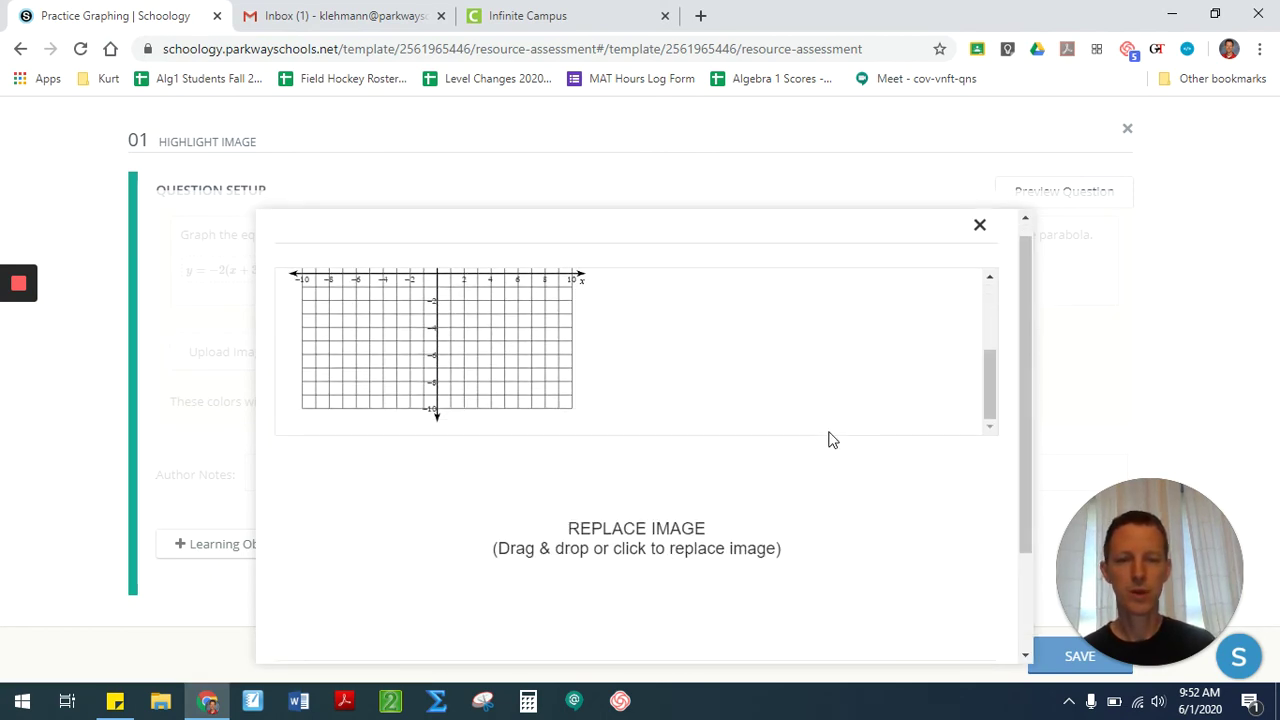
{"action": "scroll", "coordinate": [830, 440], "scroll_direction": "down", "scroll_amount": 5}
{"action": "left_click", "coordinate": [968, 632]}
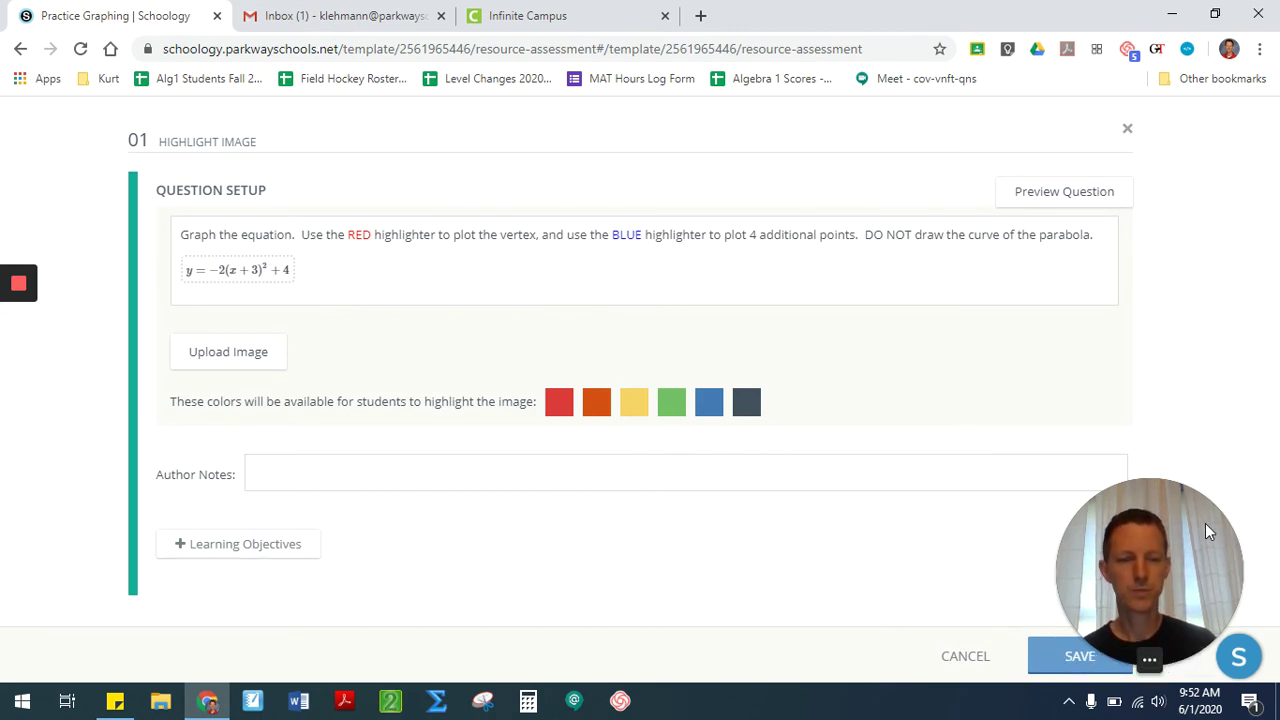
Save the Highlight Image question and open the options of question 01 in the question list
{"action": "left_click_drag", "start_coordinate": [1205, 532], "coordinate": [1182, 395]}
{"action": "left_click", "coordinate": [1105, 660]}
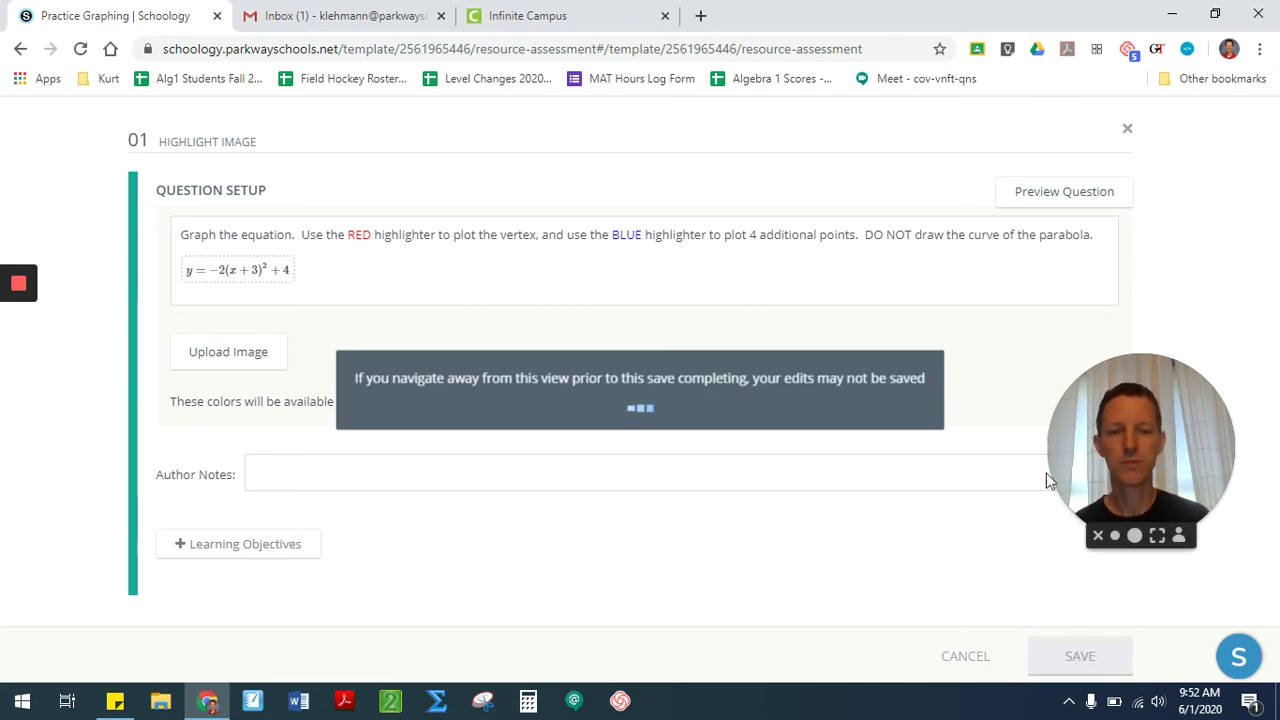
{"action": "scroll", "coordinate": [651, 403], "scroll_direction": "up", "scroll_amount": 2}
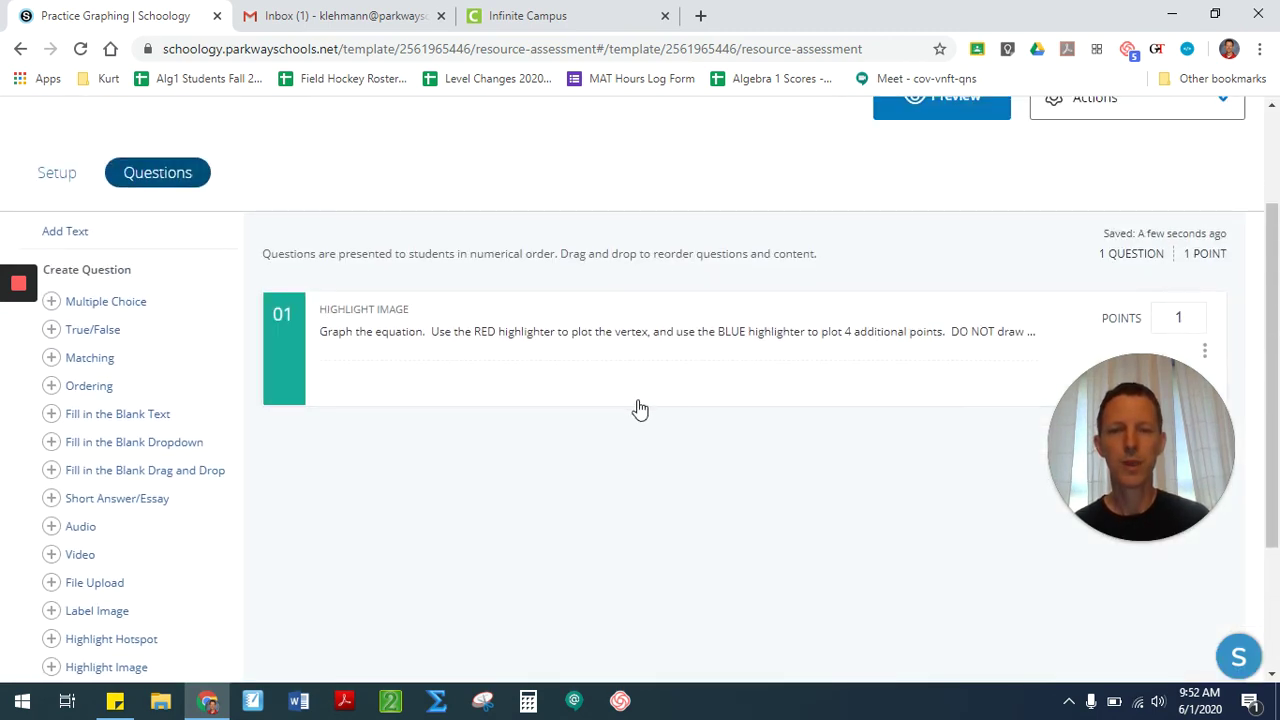
{"action": "scroll", "coordinate": [626, 383], "scroll_direction": "up", "scroll_amount": 1}
{"action": "scroll", "coordinate": [1049, 331], "scroll_direction": "down", "scroll_amount": 2}
{"action": "left_click", "coordinate": [1205, 258]}
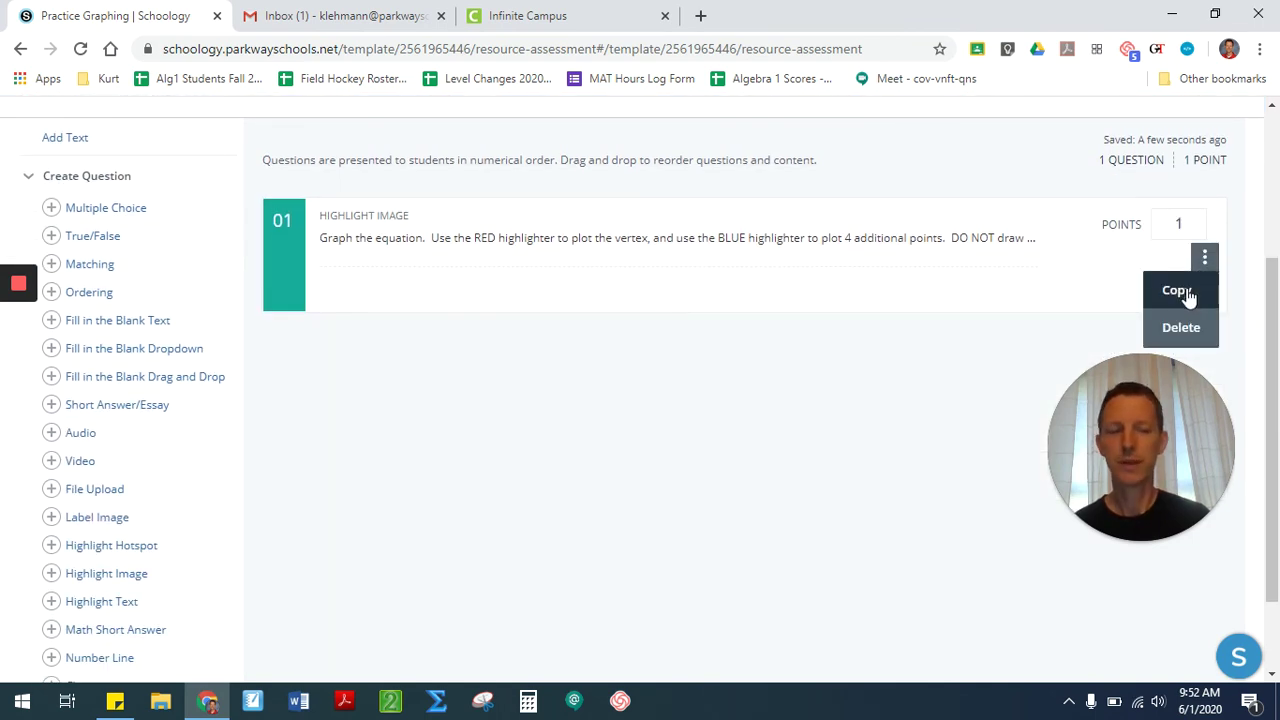
Preview the Practice Graphing assessment and start a new attempt
{"action": "scroll", "coordinate": [951, 286], "scroll_direction": "up", "scroll_amount": 3}
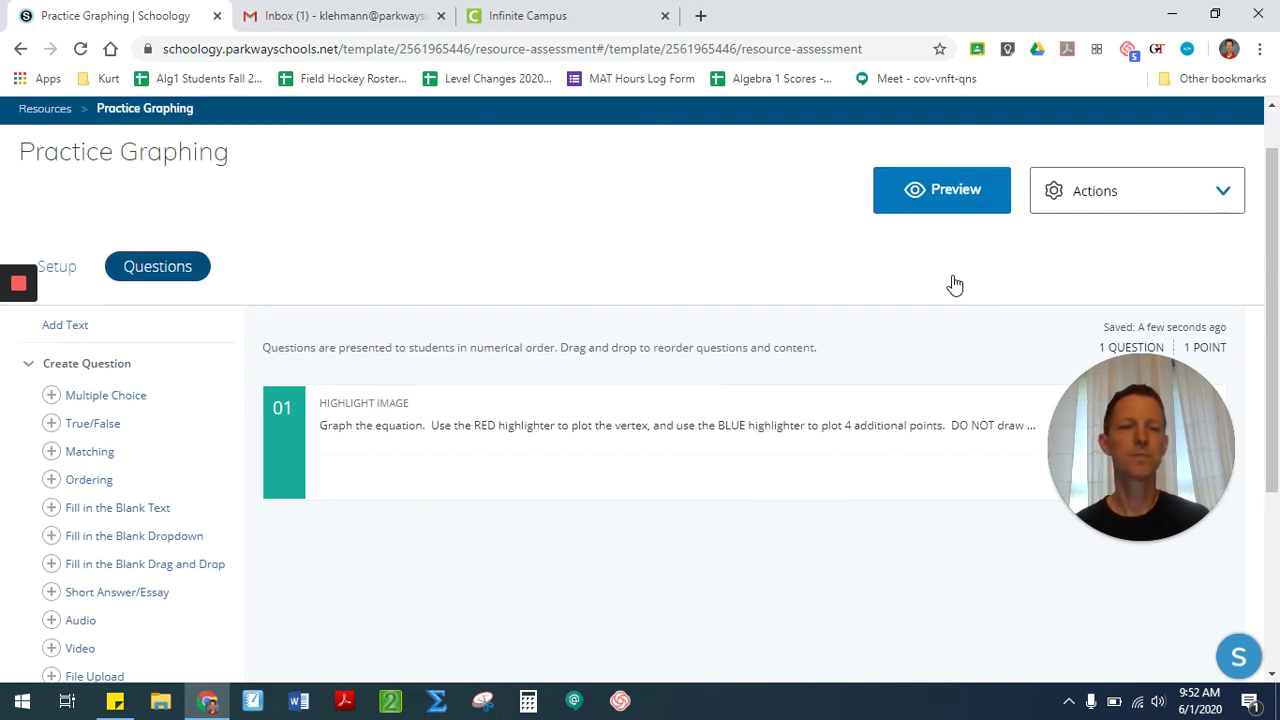
{"action": "left_click", "coordinate": [963, 190]}
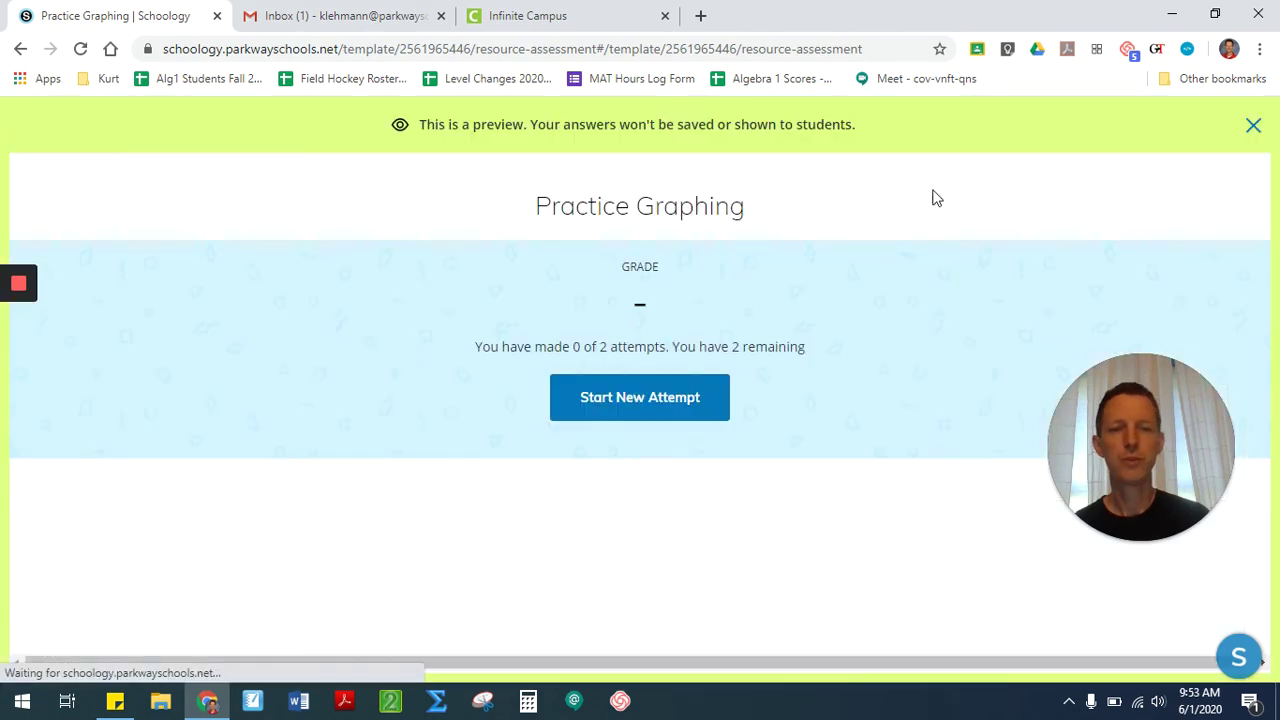
{"action": "left_click", "coordinate": [659, 410]}
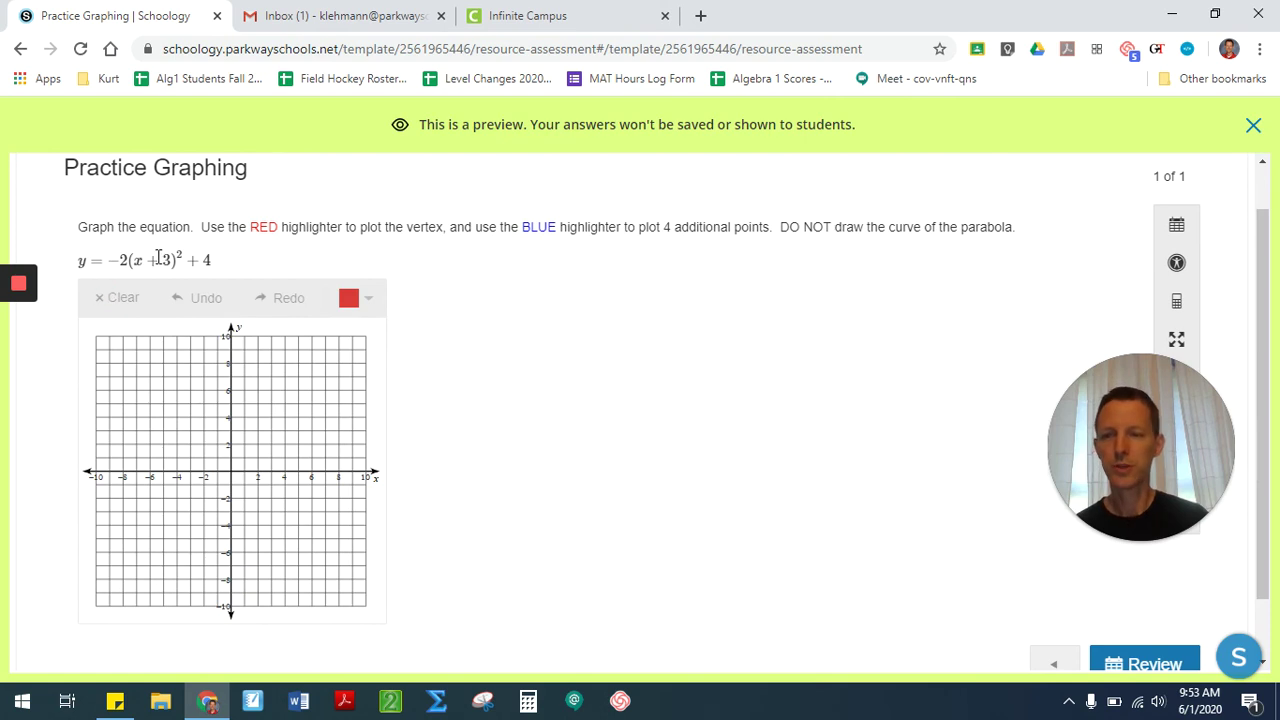
Plot the vertex at (-3, 4) on the coordinate grid with the red highlighter
{"action": "scroll", "coordinate": [320, 270], "scroll_direction": "down", "scroll_amount": 1}
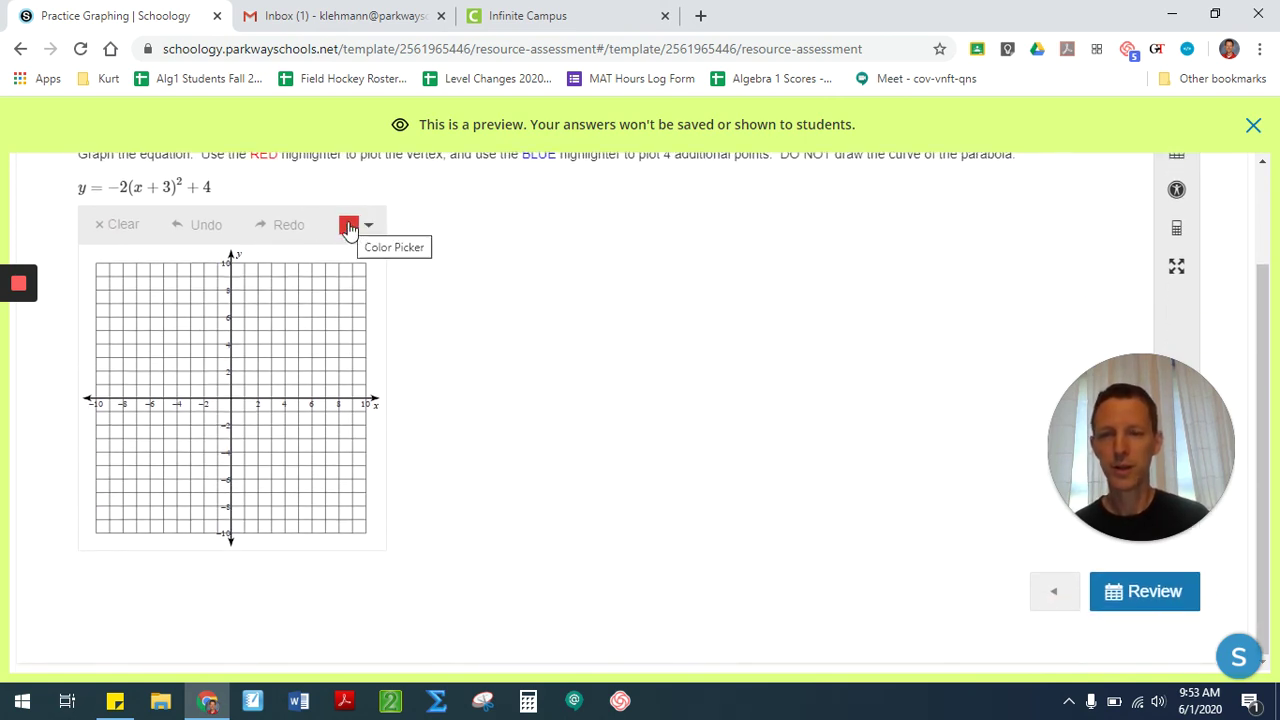
{"action": "scroll", "coordinate": [350, 232], "scroll_direction": "up", "scroll_amount": 1}
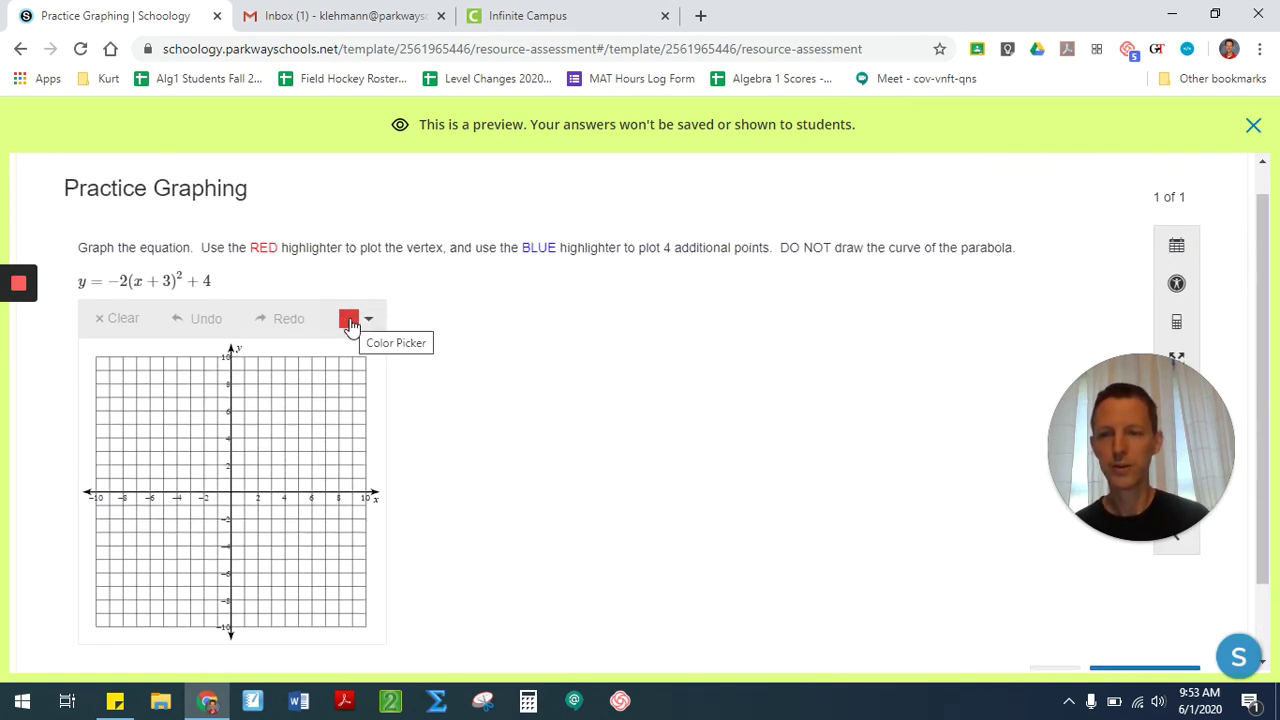
{"action": "left_click", "coordinate": [350, 323]}
{"action": "left_click", "coordinate": [343, 353]}
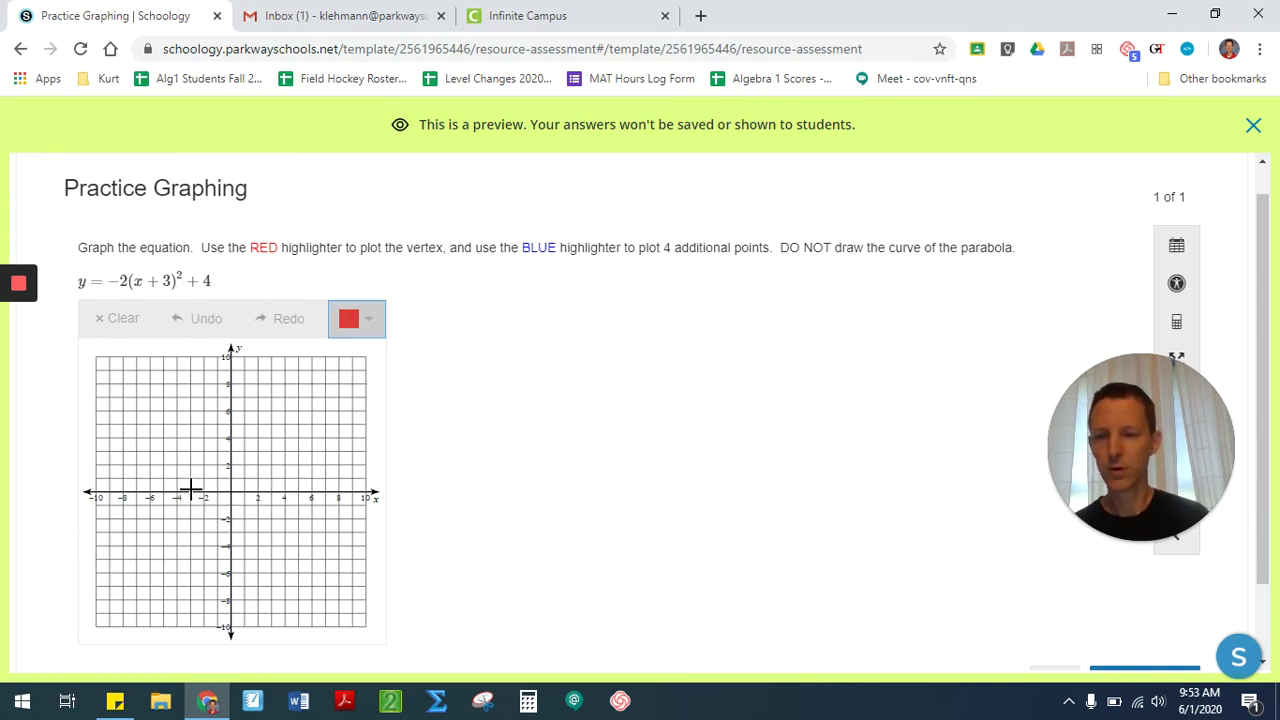
{"action": "left_click", "coordinate": [190, 437]}
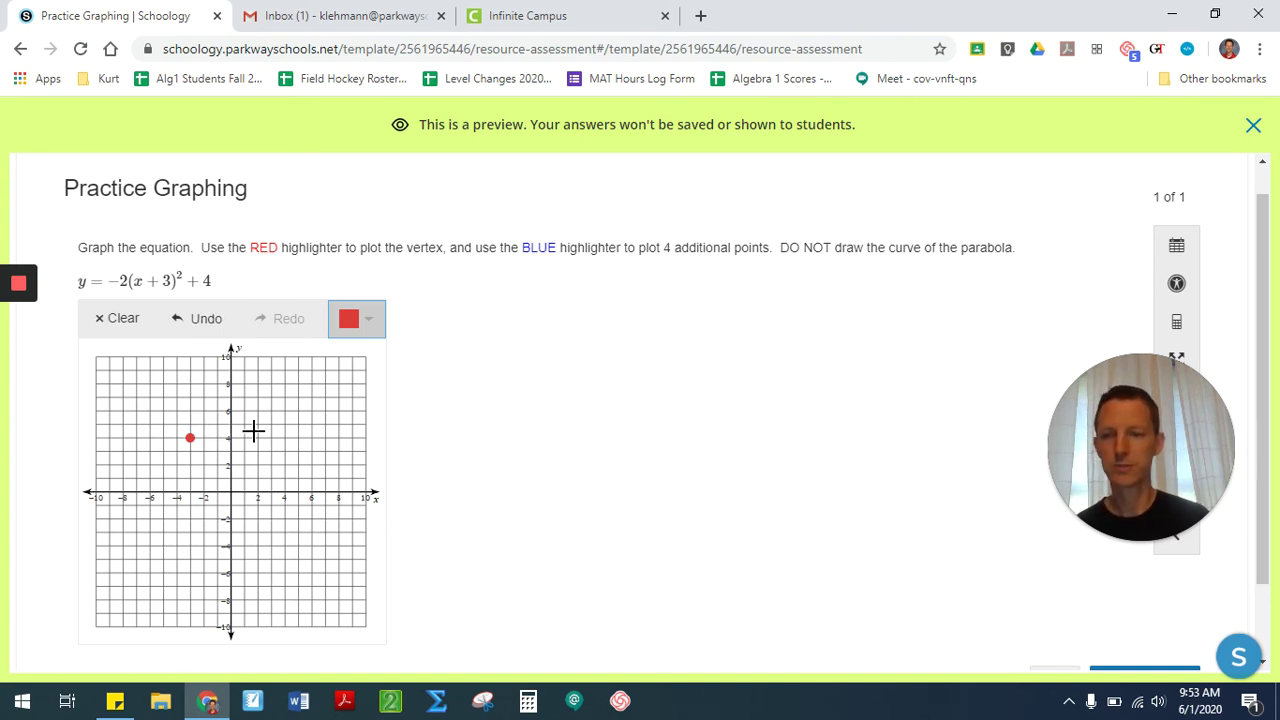
Switch to the blue highlighter and plot points at (-2, 2) and (-4, 2) on the grid
{"action": "left_click", "coordinate": [368, 322]}
{"action": "left_click", "coordinate": [343, 405]}
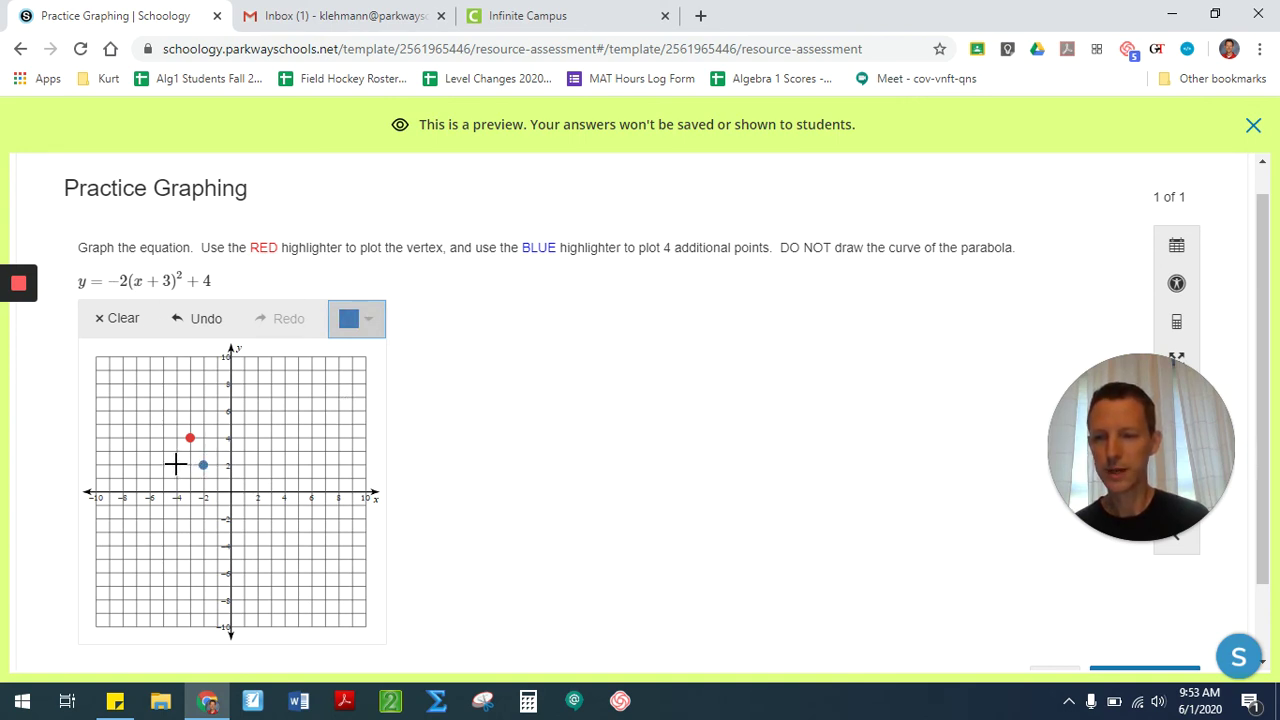
{"action": "left_click", "coordinate": [177, 464]}
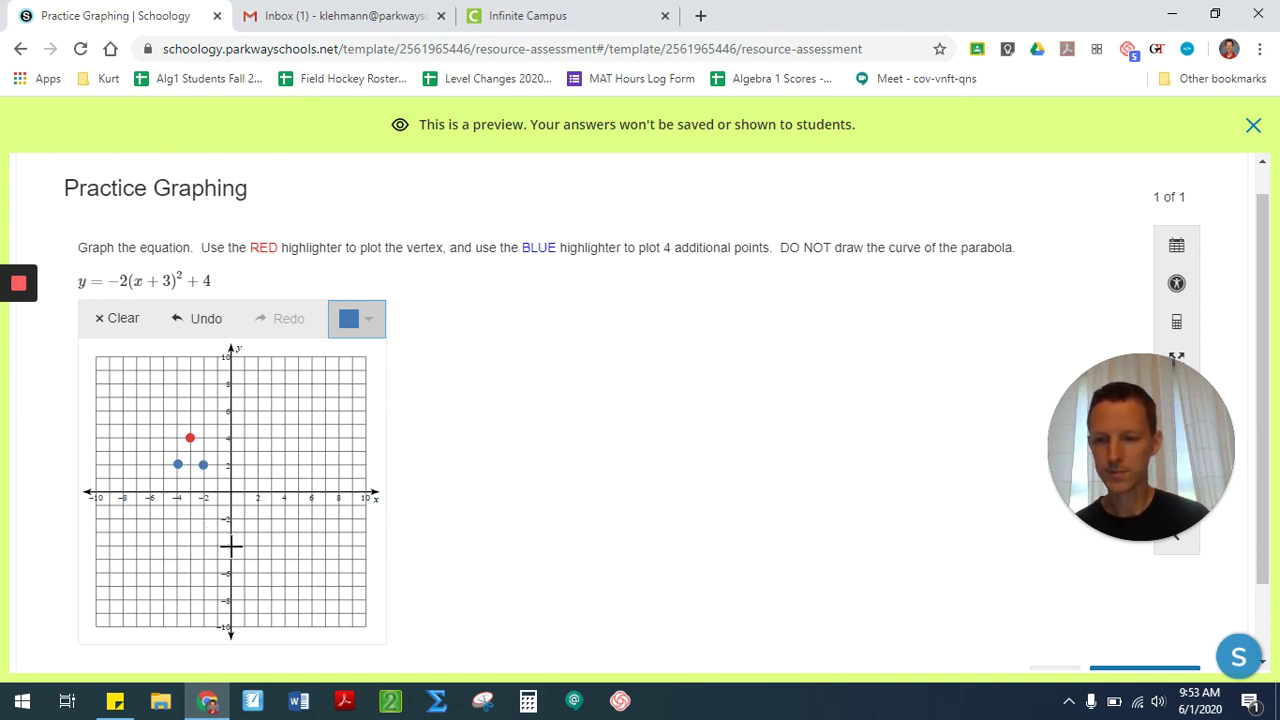
{"action": "left_click", "coordinate": [231, 546]}
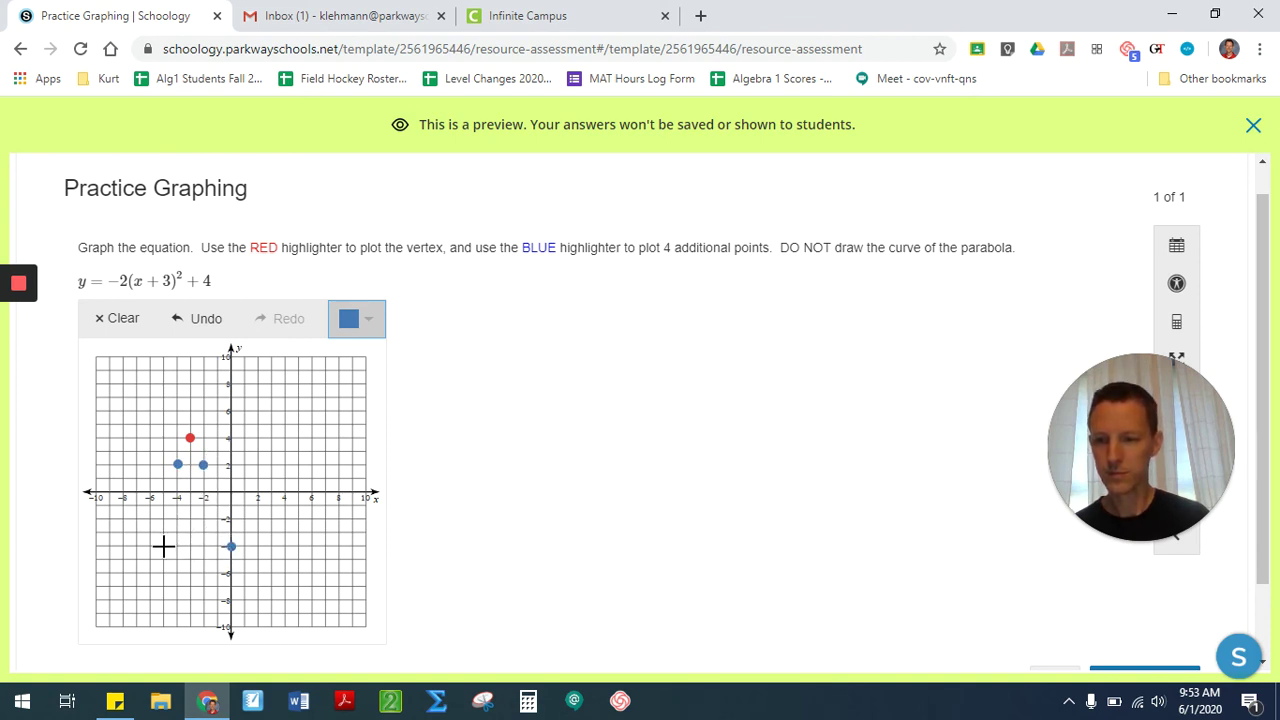
{"action": "left_click", "coordinate": [163, 546]}
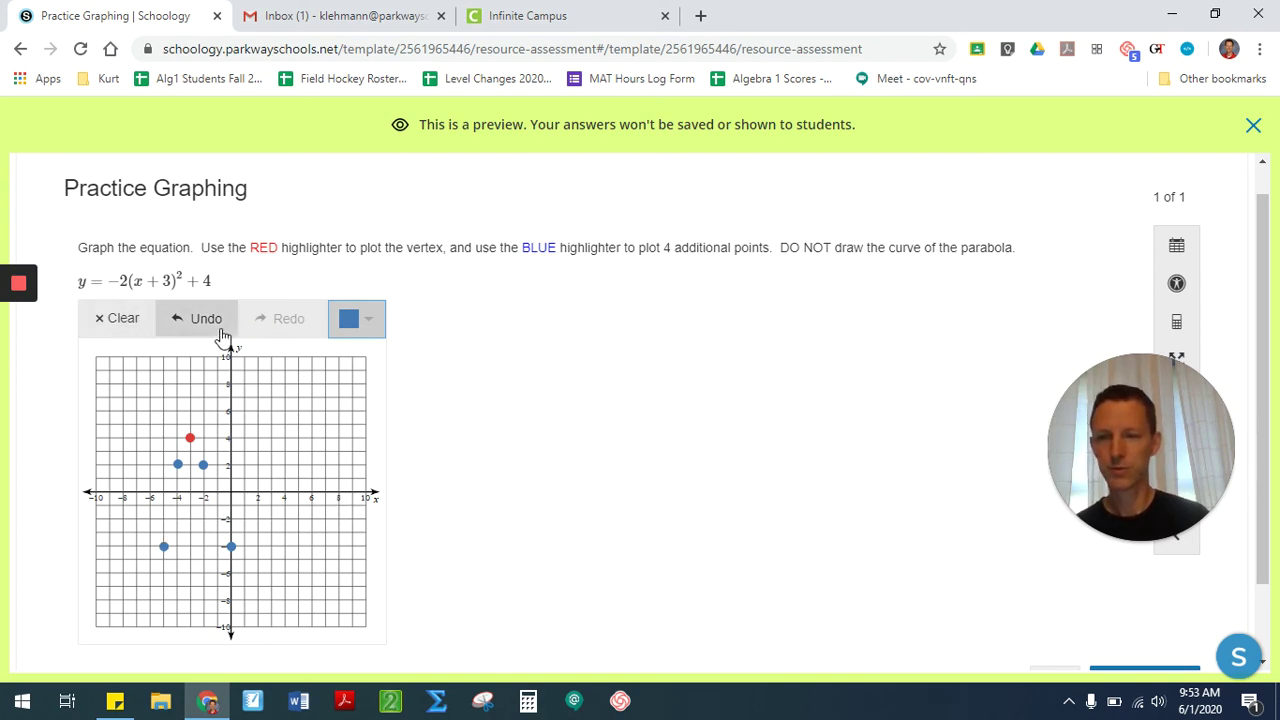
{"action": "left_click", "coordinate": [190, 322]}
{"action": "left_click", "coordinate": [190, 330]}
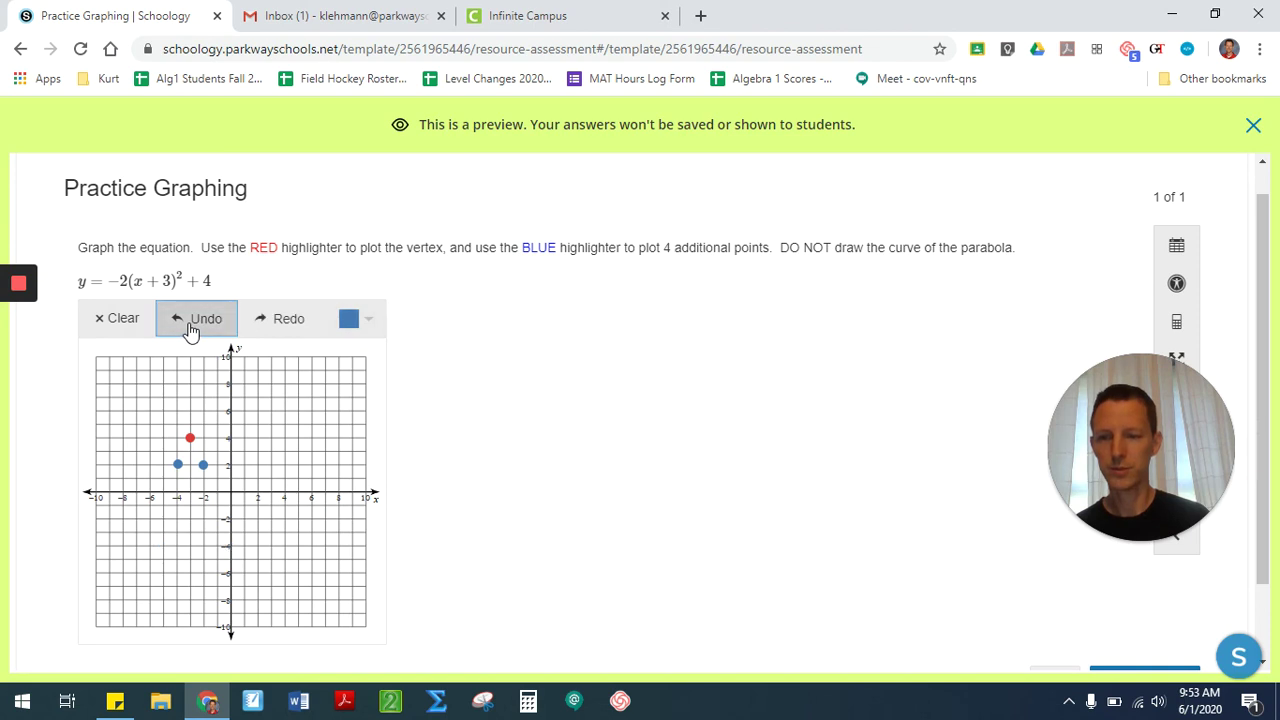
Plot two more blue points on the grid at (-1, -4) and (-5, -4)
{"action": "left_click", "coordinate": [218, 545]}
{"action": "left_click", "coordinate": [163, 546]}
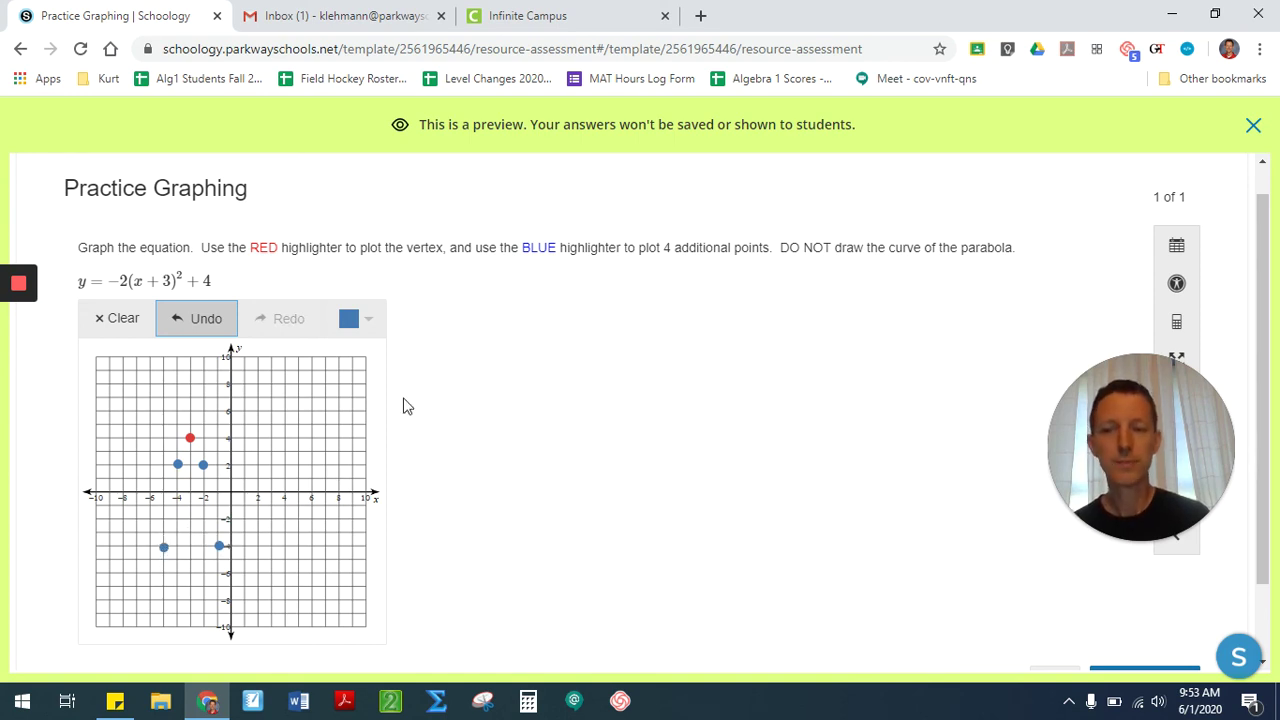
Try drawing a dark gray parabola through the plotted points and a second curve right of the y-axis, and undo both curves
{"action": "left_click", "coordinate": [366, 326]}
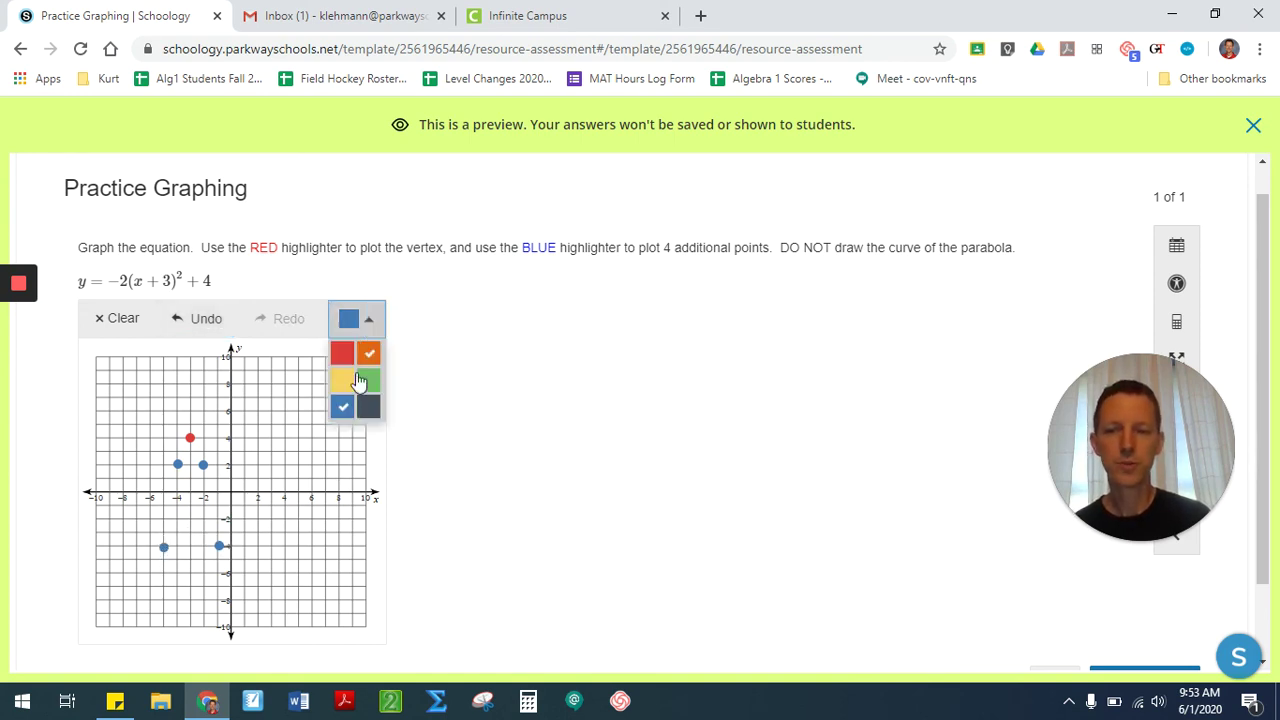
{"action": "left_click", "coordinate": [367, 408]}
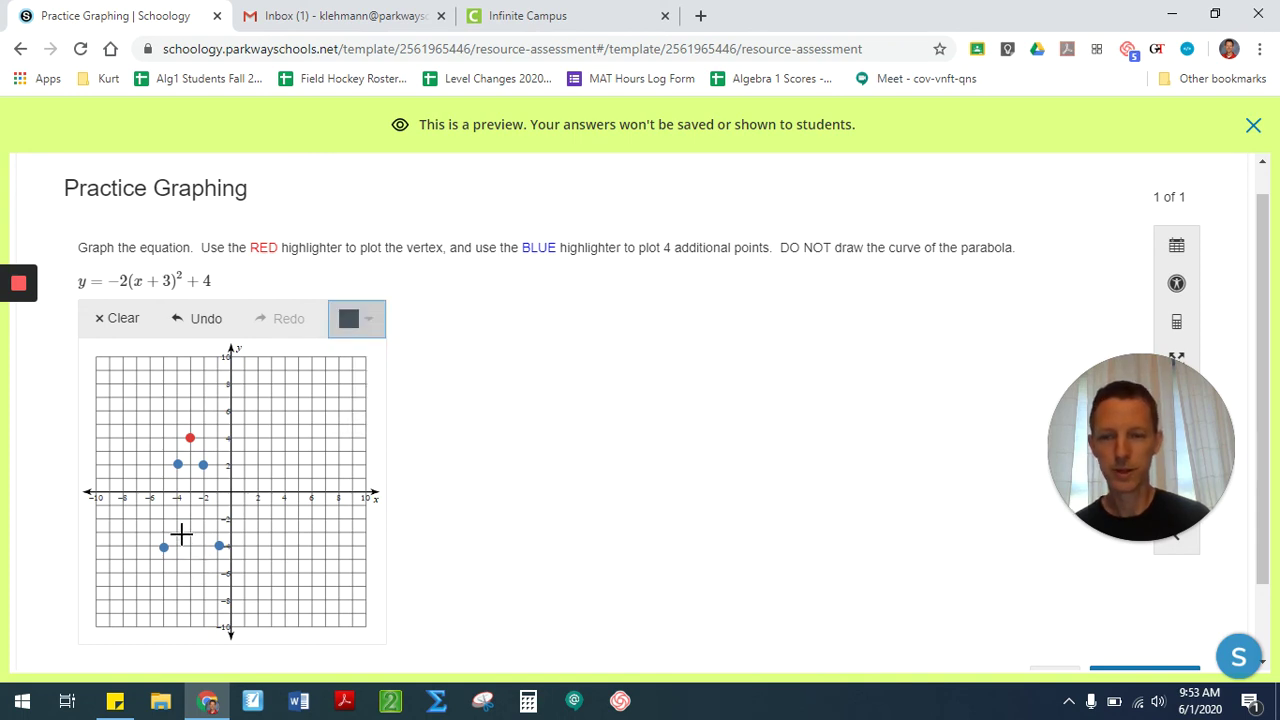
{"action": "mouse_move", "coordinate": [155, 571]}
{"action": "left_mouse_down"}
{"action": "mouse_move", "coordinate": [190, 437]}
{"action": "mouse_move", "coordinate": [220, 574]}
{"action": "left_mouse_up"}
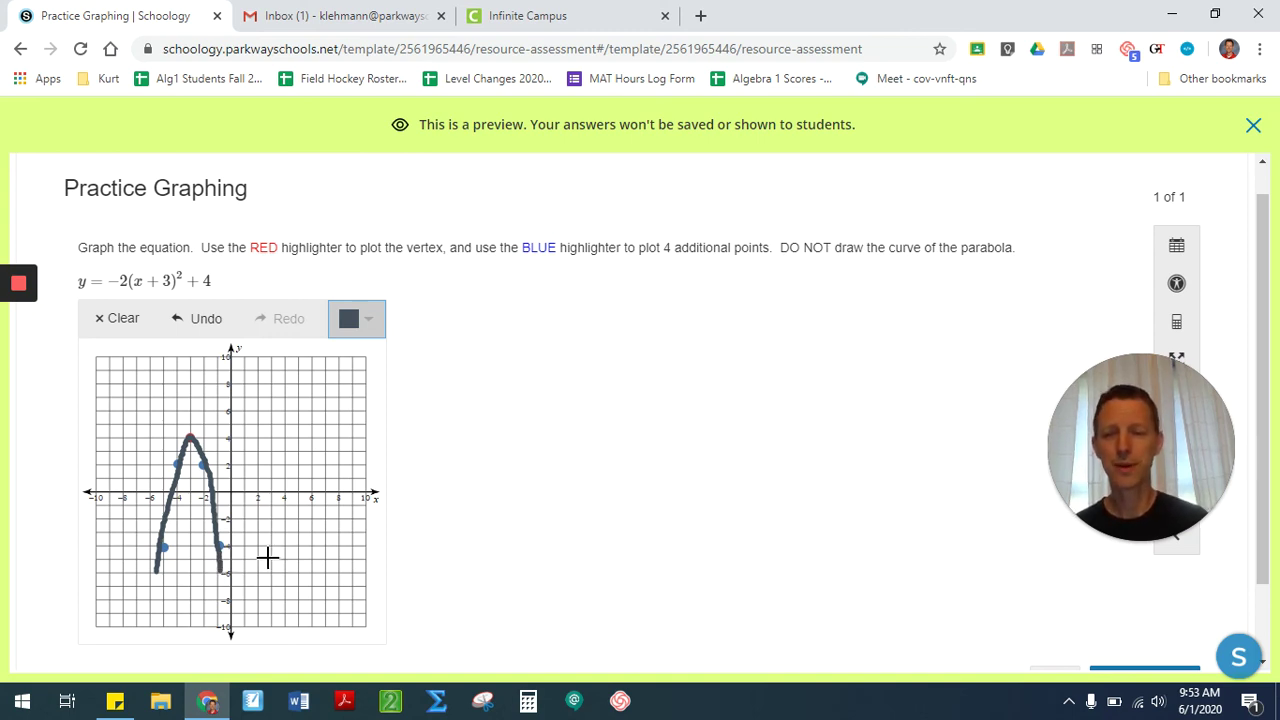
{"action": "mouse_move", "coordinate": [263, 597]}
{"action": "left_mouse_down"}
{"action": "mouse_move", "coordinate": [302, 458]}
{"action": "mouse_move", "coordinate": [335, 490]}
{"action": "mouse_move", "coordinate": [342, 598]}
{"action": "left_mouse_up"}
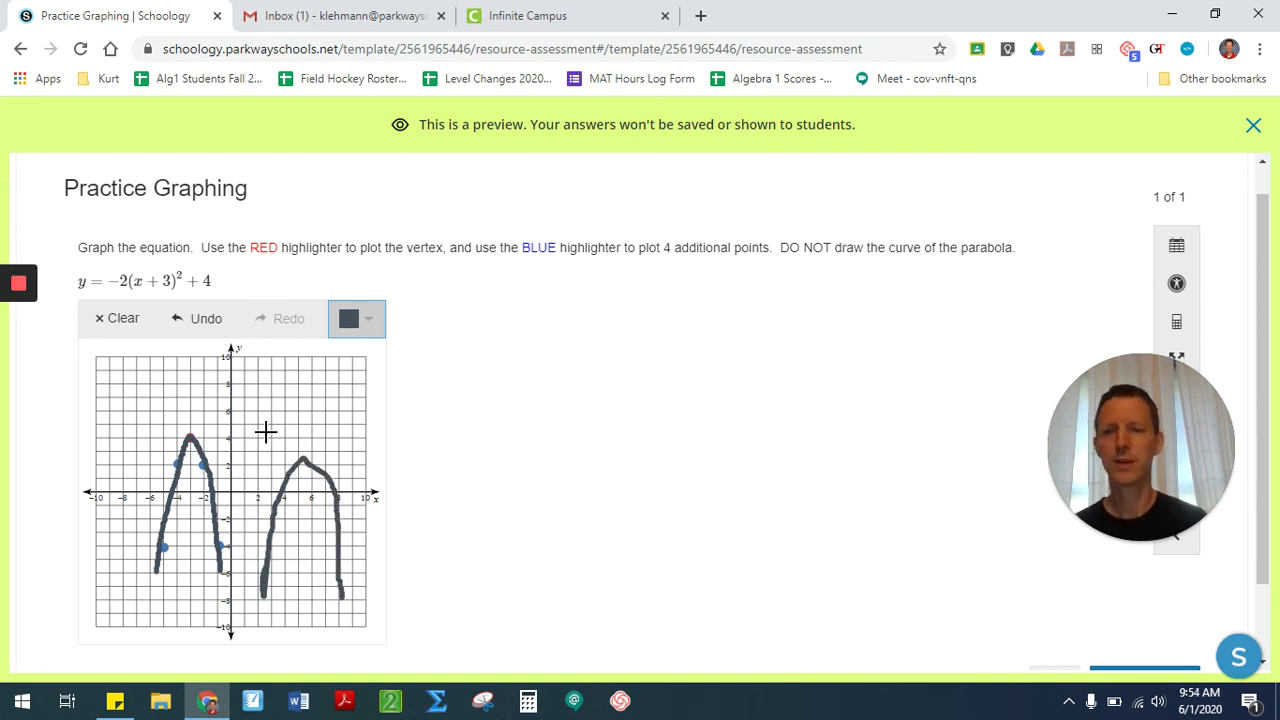
{"action": "left_click", "coordinate": [190, 322]}
{"action": "left_click", "coordinate": [190, 322]}
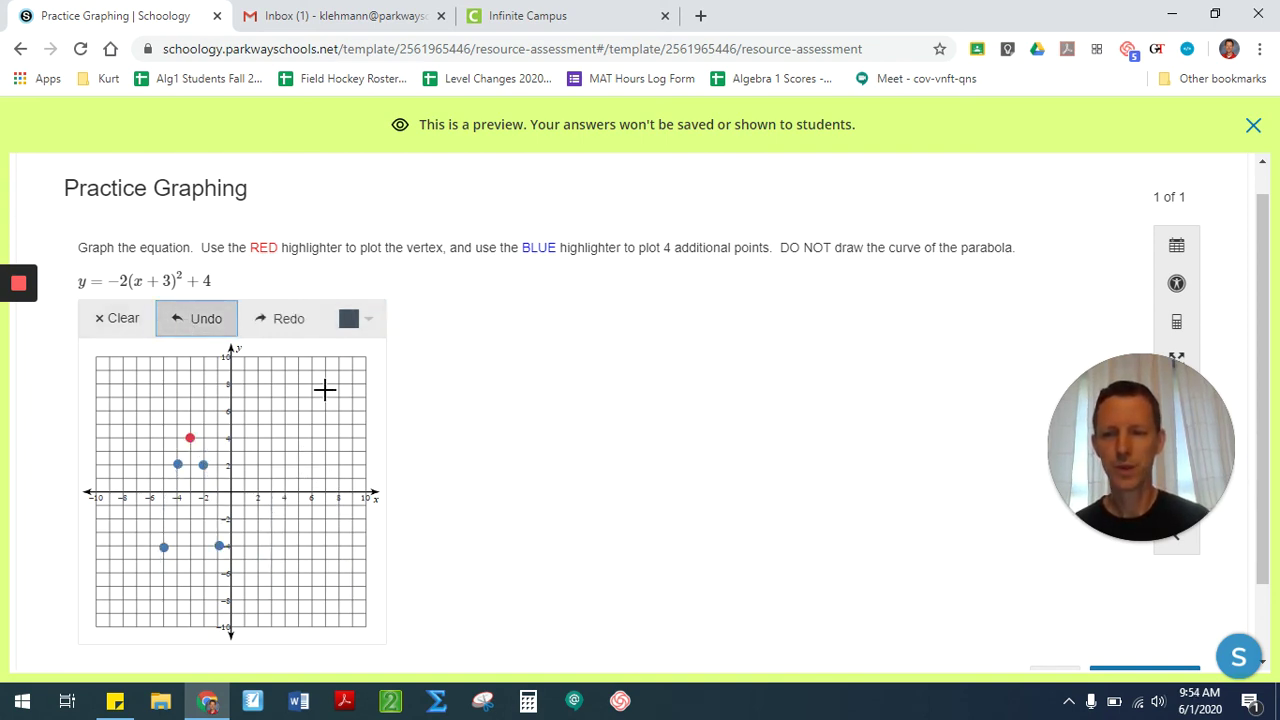